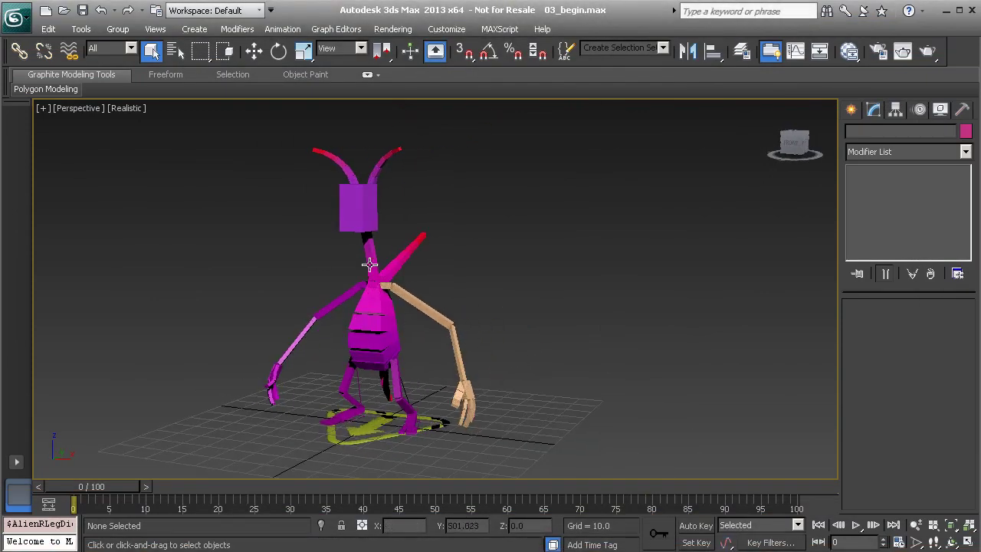
alt+middle_drag(345, 325, 434, 312)
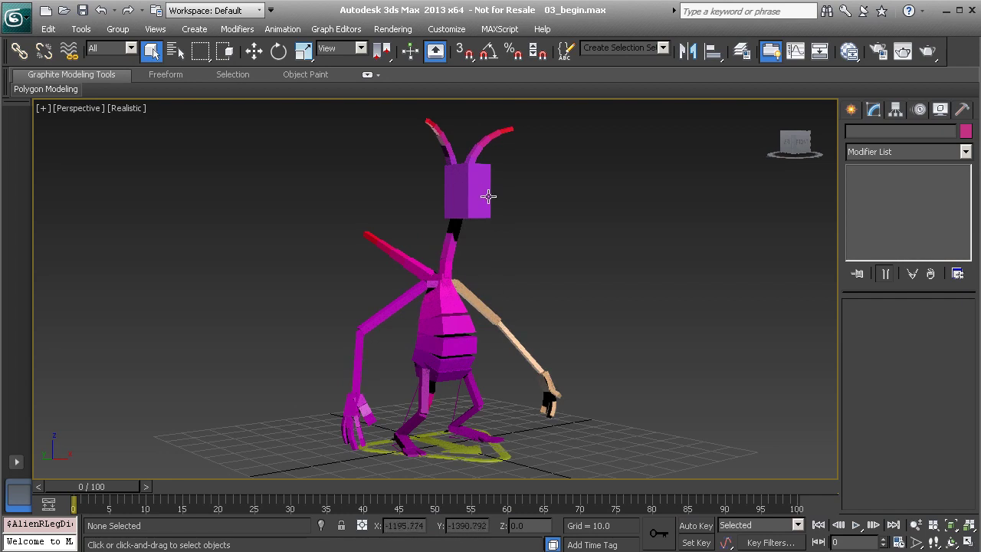
alt+middle_drag(473, 308, 328, 213)
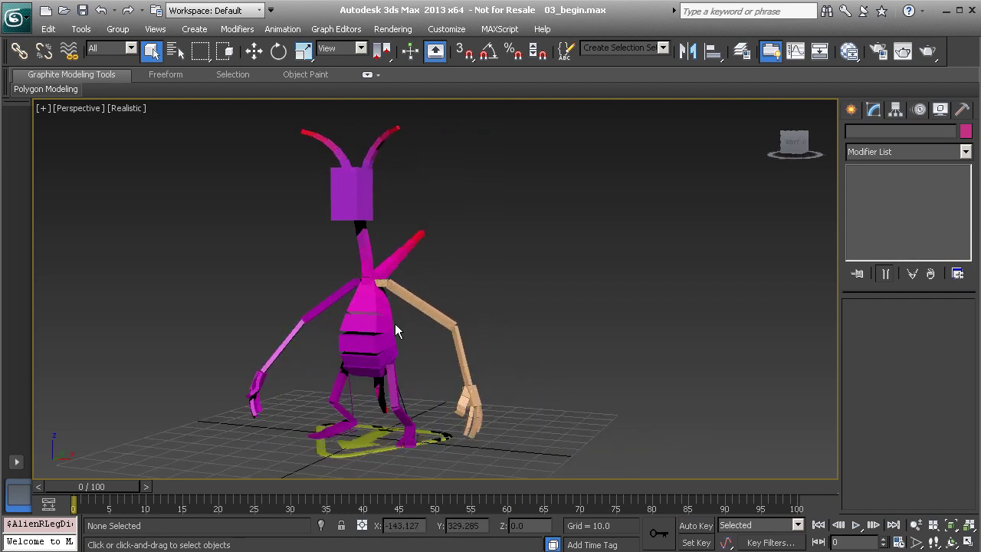
mouse_move(394, 324)
middle_down()
mouse_move(342, 277)
mouse_move(385, 319)
mouse_move(401, 315)
middle_up()
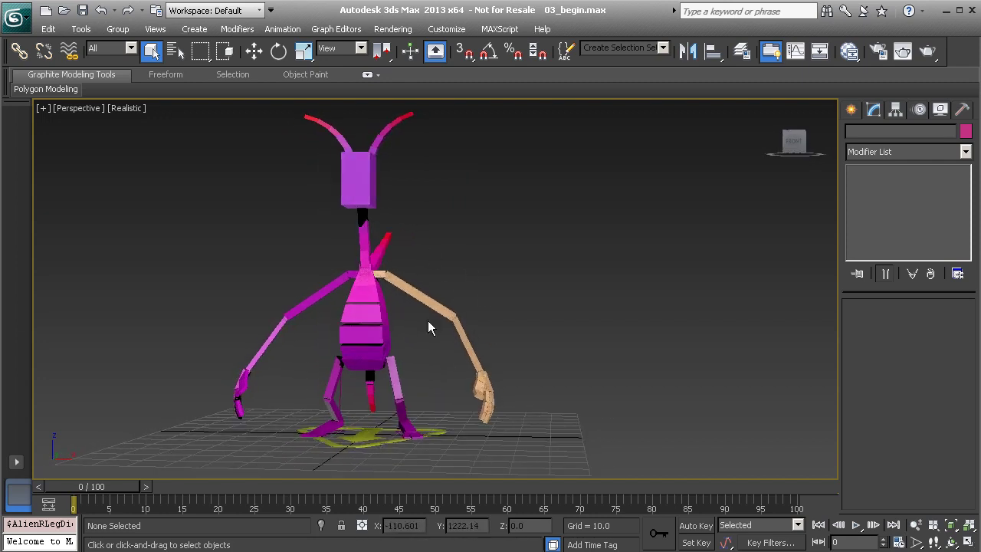
alt+middle_drag(446, 342, 433, 359)
scroll(435, 363, up, 2)
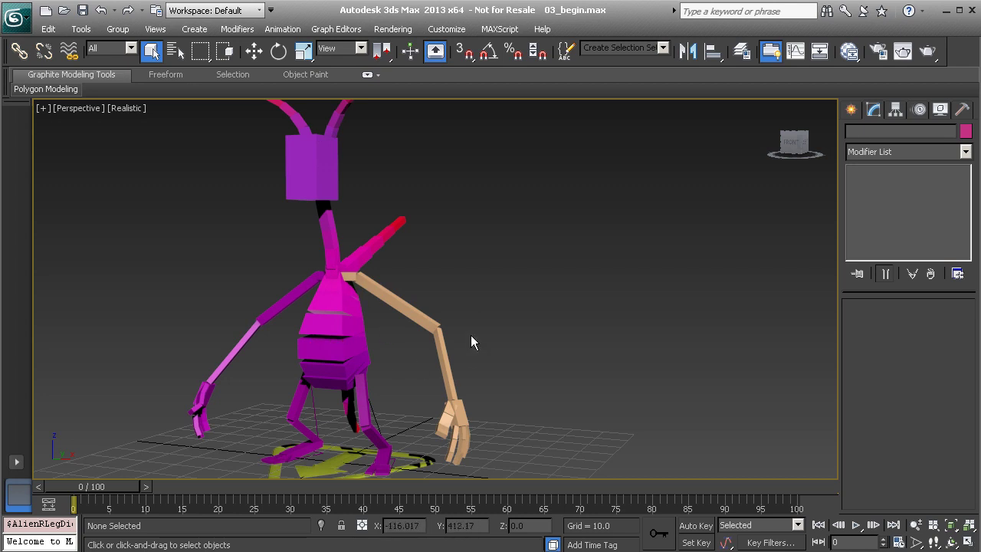
Step: Select the alien's left upper arm bone (AlienLArm1) and set the Rotate reference coordinate system to Local
click(396, 299)
alt+middle_drag(338, 298, 350, 251)
click(341, 48)
click(333, 61)
middle_drag(414, 283, 434, 280)
key(e)
click(354, 49)
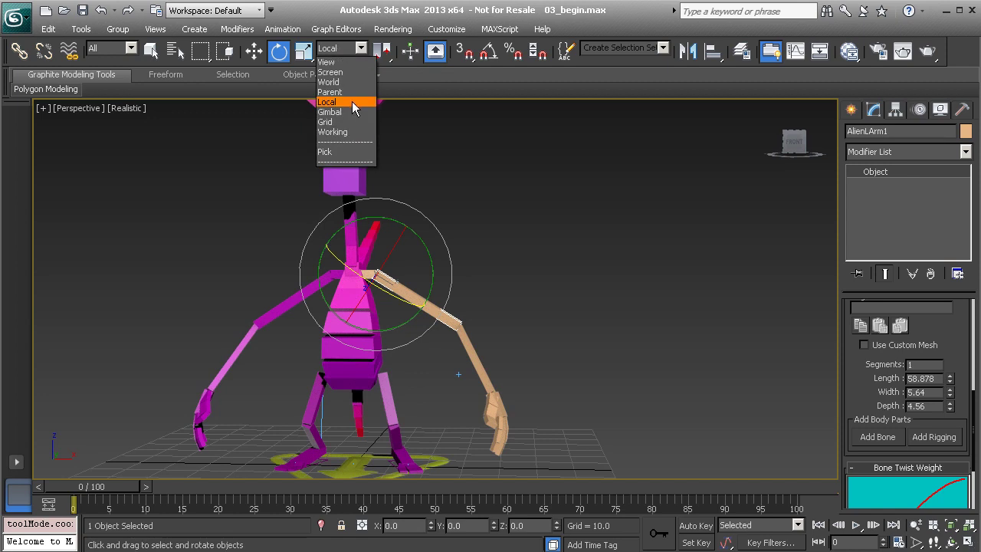
click(348, 102)
Step: Try rotating the left upper arm about its different local axes, cancelling each rotation
drag(448, 276, 286, 265)
right_click(287, 265)
alt+middle_drag(443, 306, 427, 273)
drag(427, 273, 410, 227)
right_click(410, 227)
drag(420, 305, 337, 292)
right_click(337, 291)
Step: Try rotating the left forearm (AlienLArm2) about its local axes, cancelling each rotation
click(464, 358)
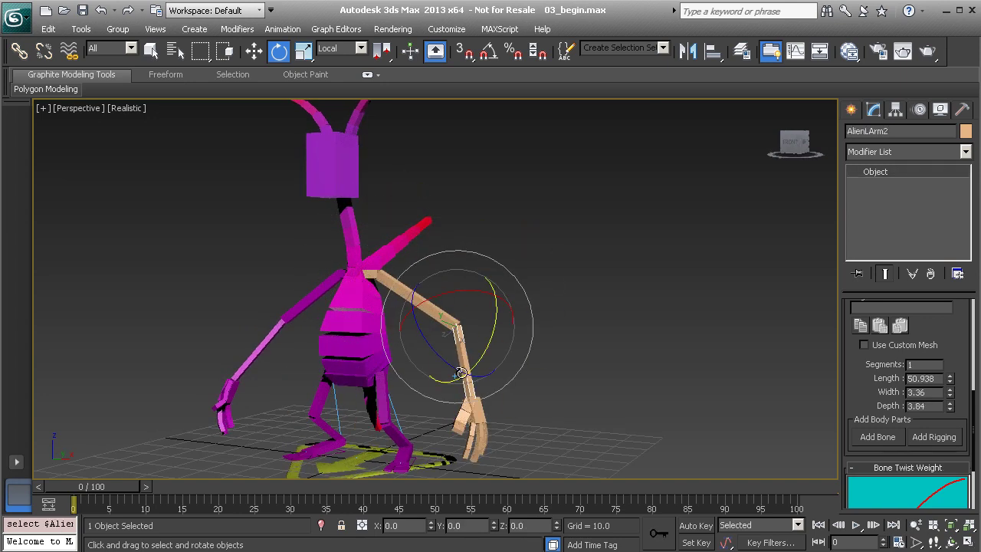
drag(464, 358, 383, 276)
right_click(381, 276)
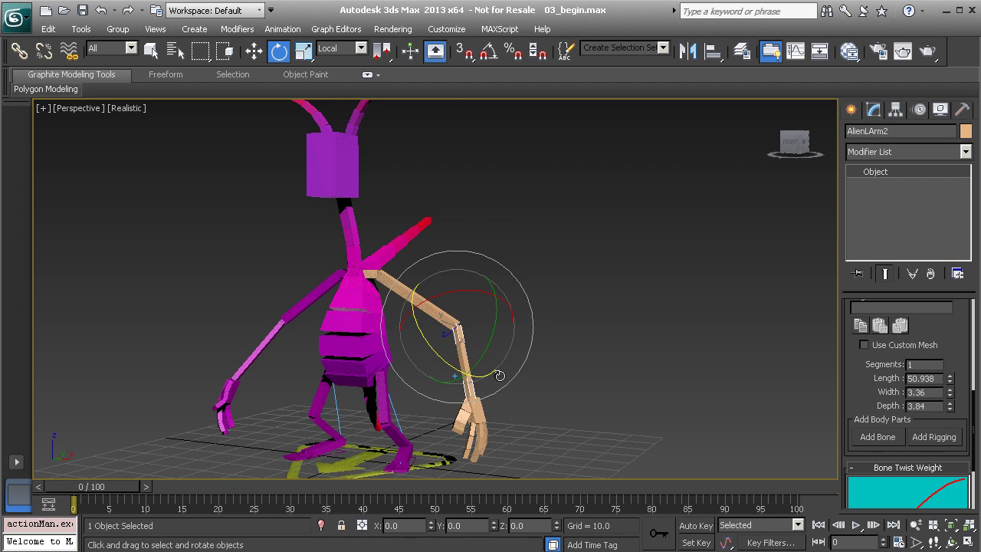
alt+middle_drag(468, 342, 442, 356)
drag(428, 351, 393, 277)
right_click(393, 278)
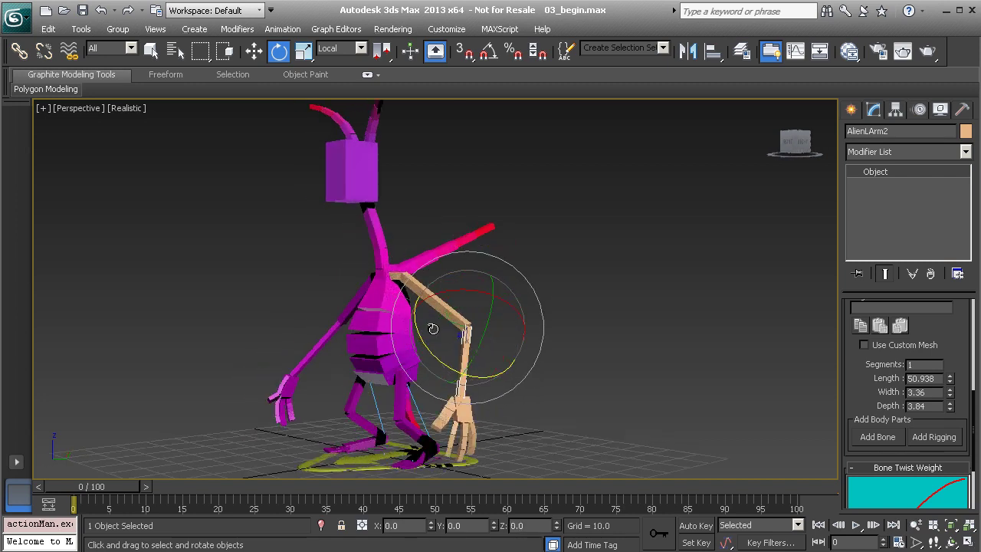
Step: Try moving the left palm (AlienLArmPalm) in from the side and front views, undoing each move
click(467, 402)
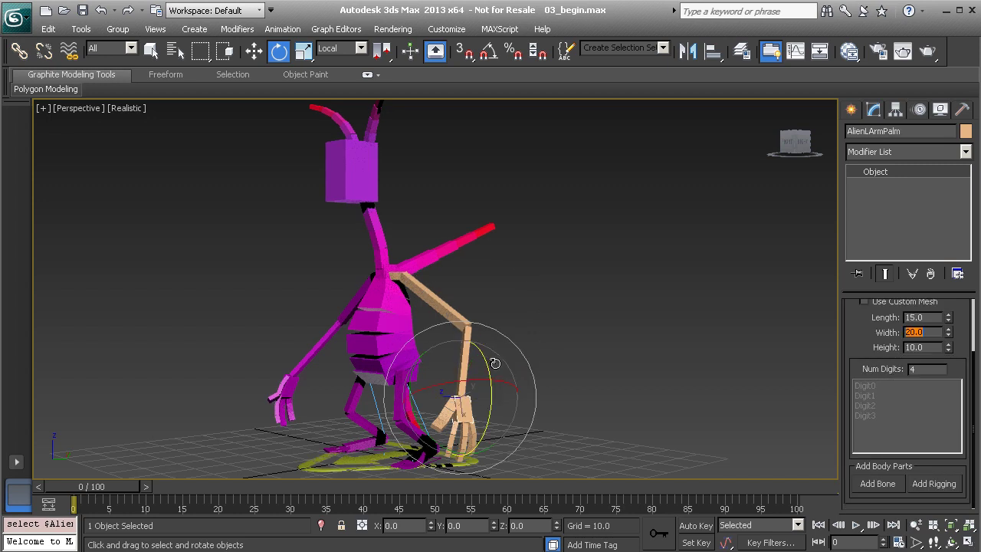
alt+middle_drag(464, 389, 461, 361)
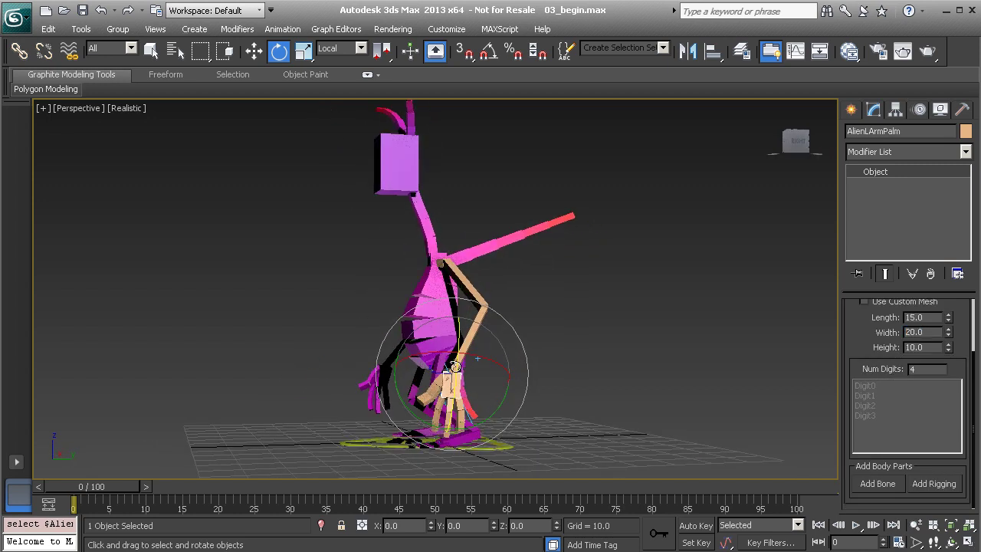
key(w)
drag(469, 350, 423, 311)
key(ctrl+z)
drag(475, 349, 436, 337)
key(ctrl+z)
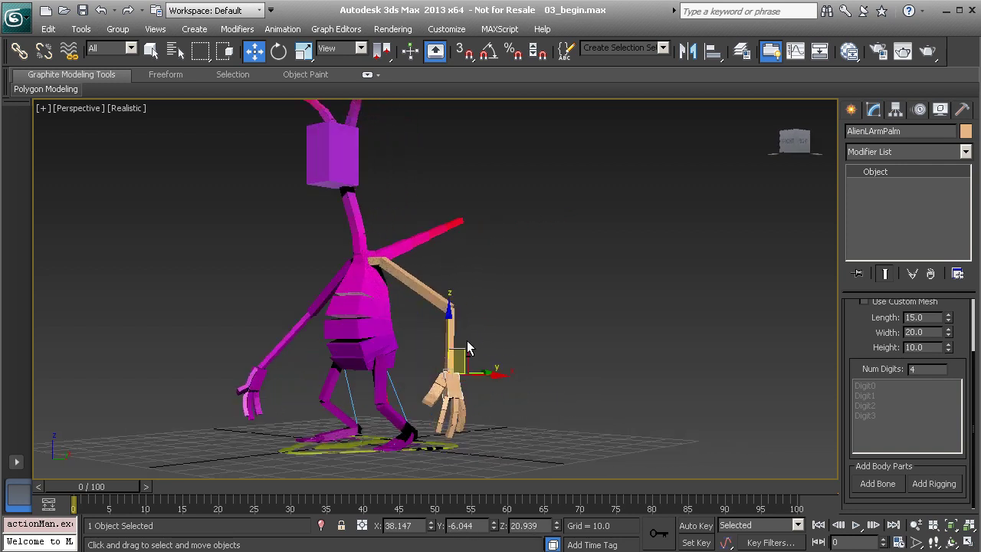
alt+middle_drag(467, 340, 469, 291)
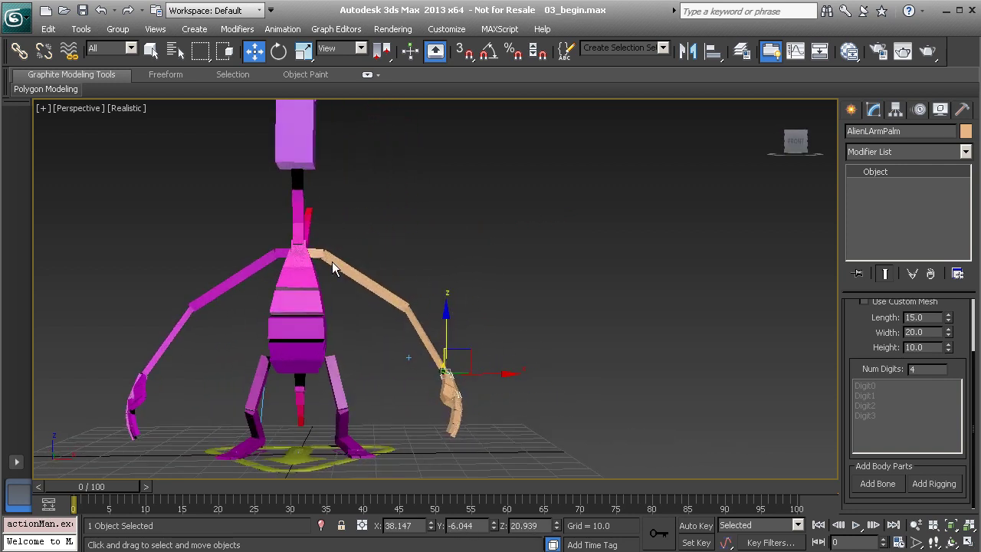
drag(458, 357, 429, 342)
key(ctrl+z)
Step: Try moving the left forearm in the front view and undo the move
click(416, 324)
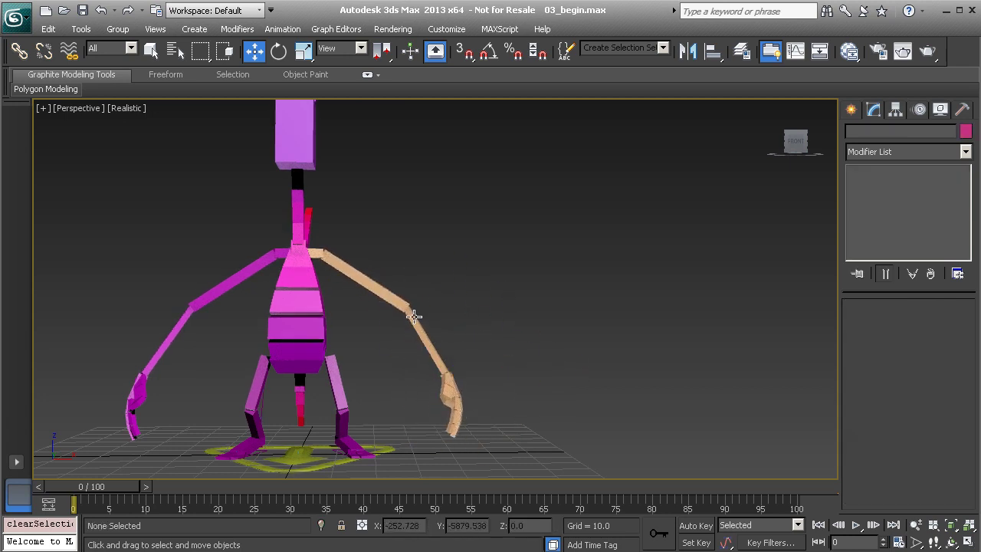
click(420, 317)
drag(432, 287, 400, 302)
key(ctrl+z)
Step: Show the rig's Layer Manager, switch the rig to animation mode, and return it to setup mode
alt+middle_drag(460, 365, 482, 349)
click(920, 110)
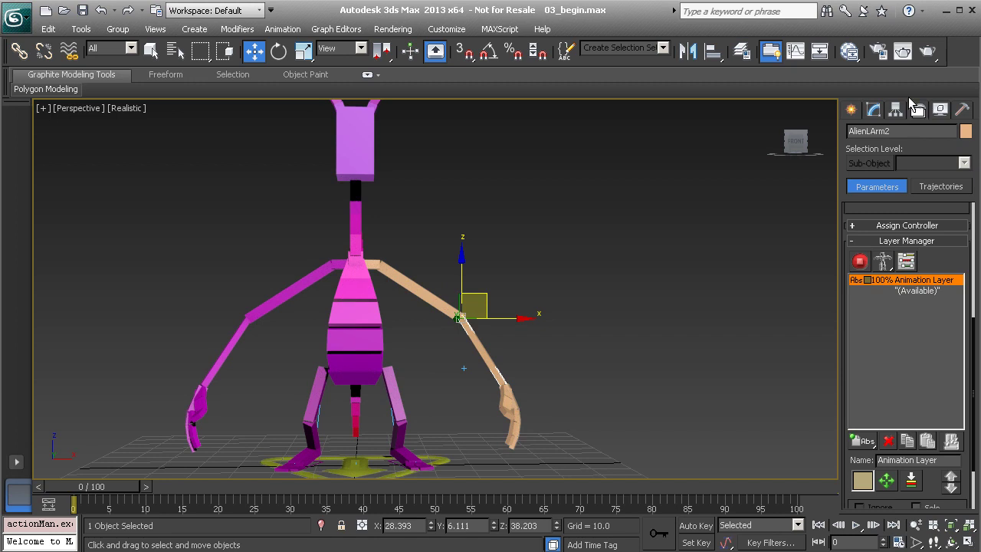
alt+middle_drag(564, 351, 588, 324)
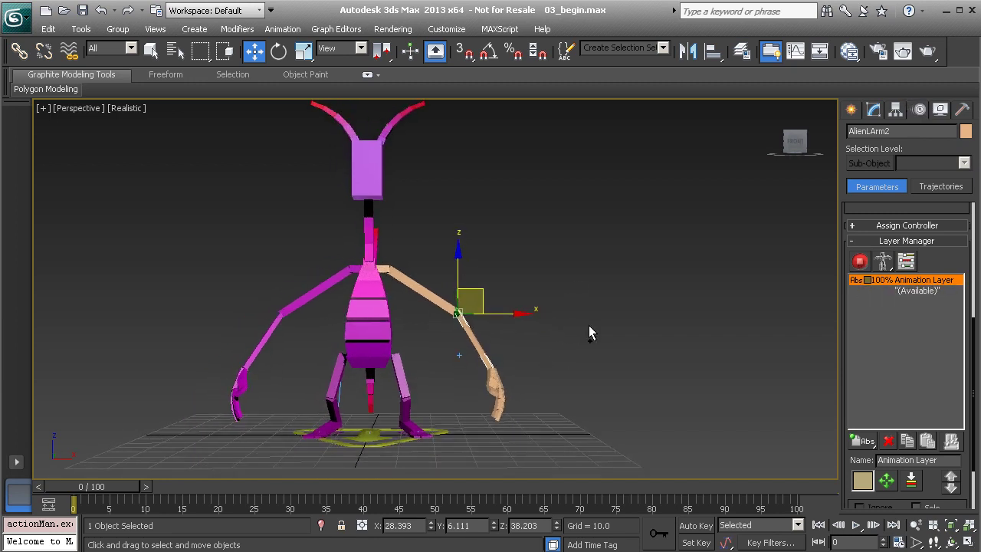
click(861, 262)
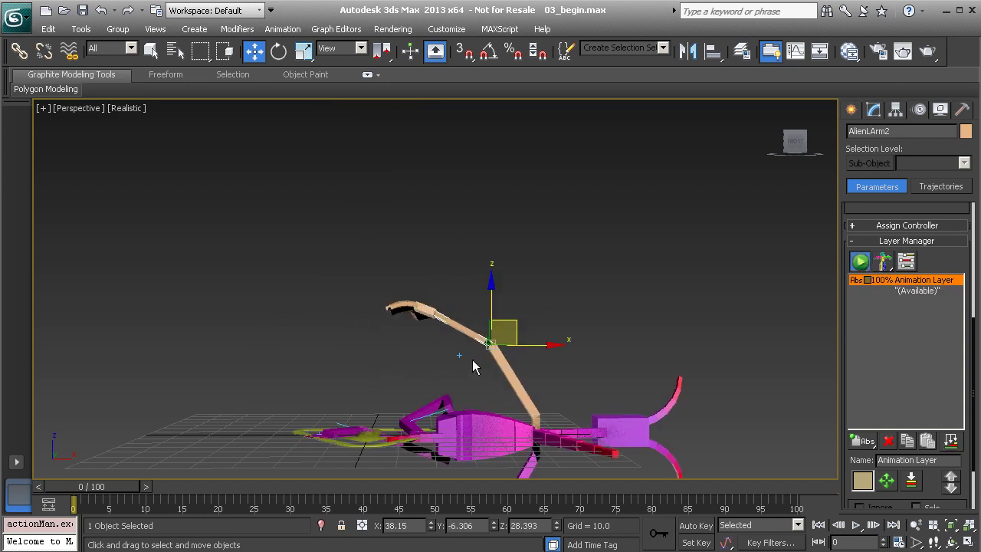
click(860, 262)
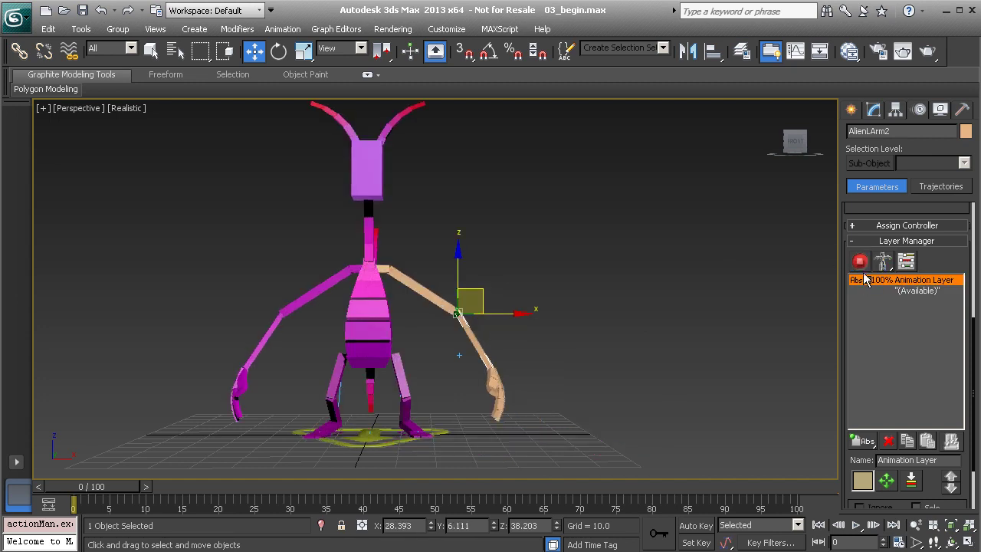
Step: Select the Alien rig's base triangle and turn off its Motion Extraction Node
middle_drag(440, 334, 488, 337)
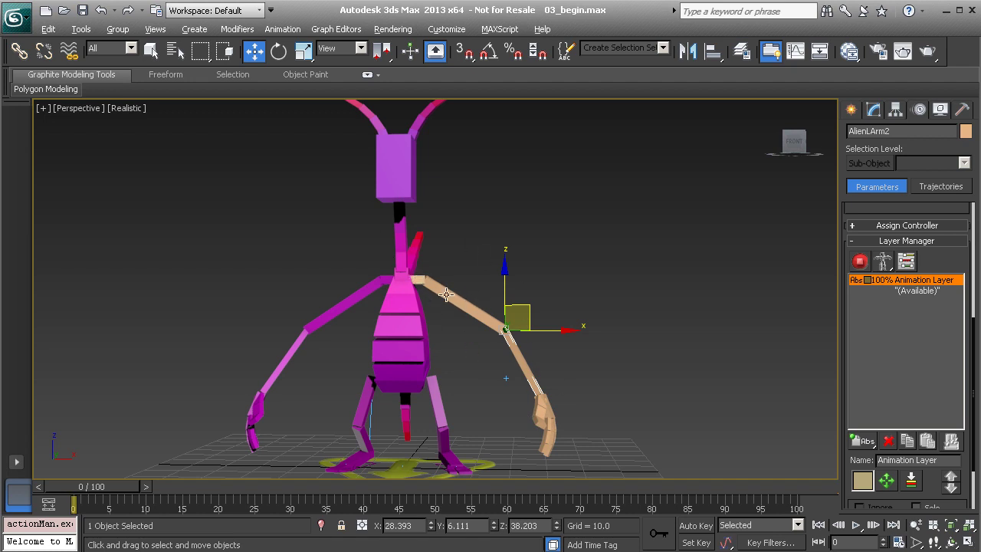
alt+middle_drag(462, 301, 396, 298)
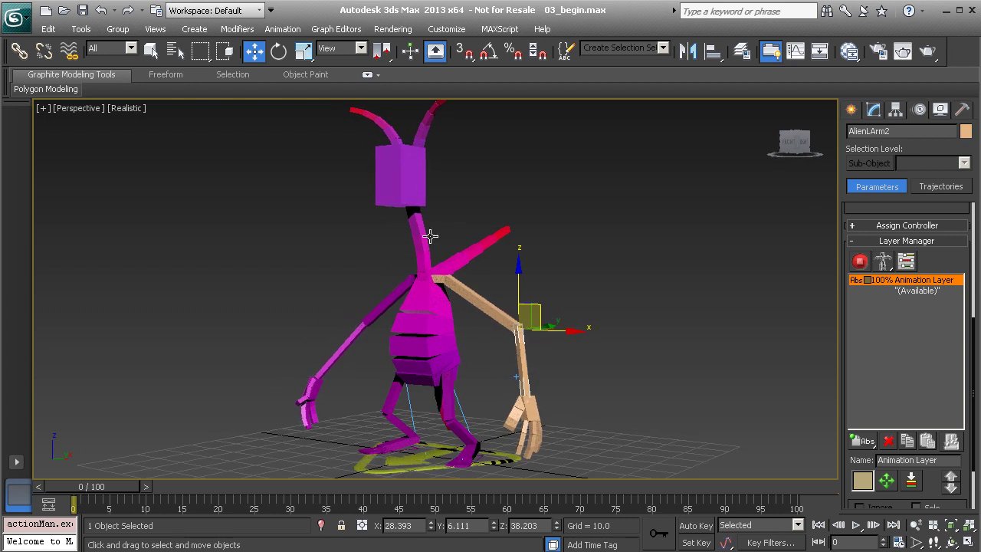
alt+middle_drag(422, 309, 411, 291)
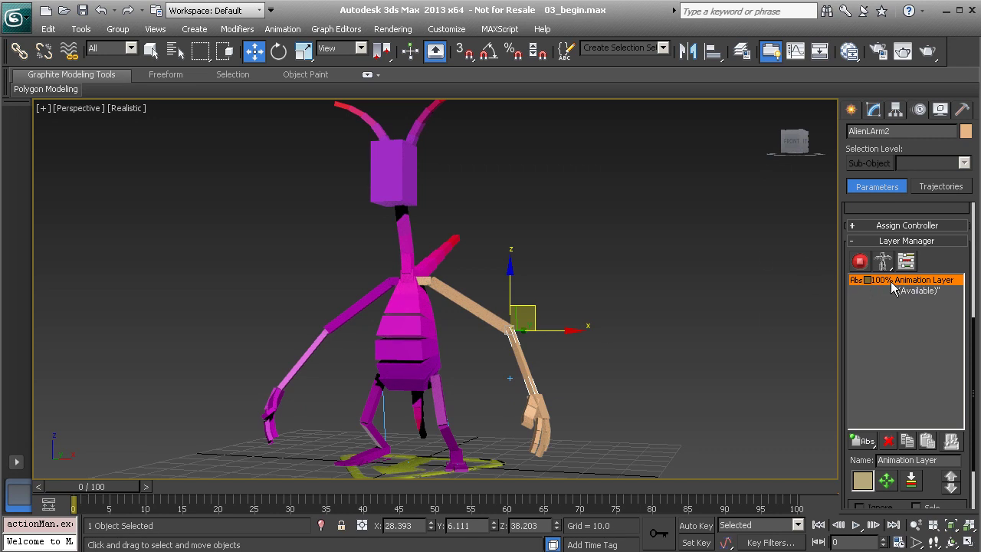
alt+middle_drag(524, 364, 459, 453)
click(463, 433)
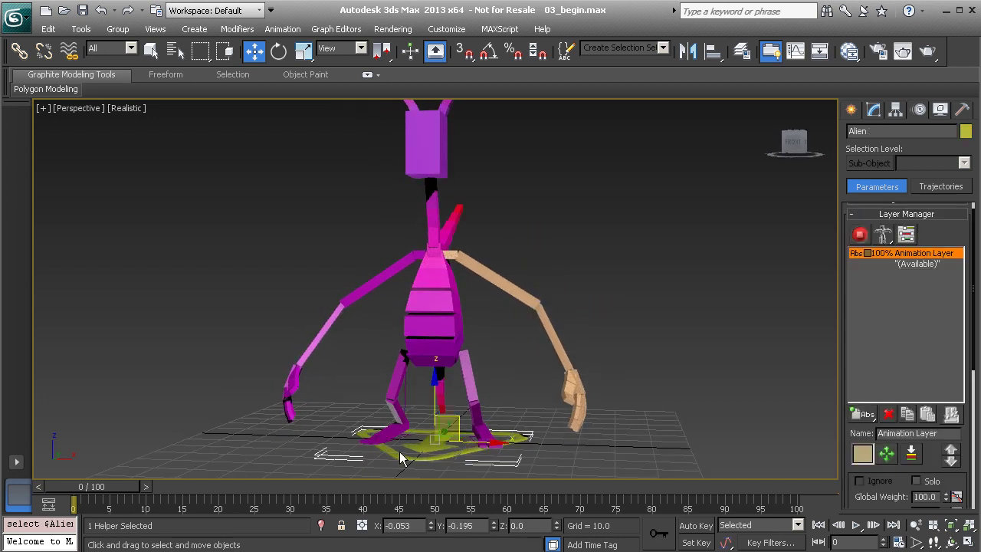
alt+middle_drag(483, 434, 491, 394)
click(871, 112)
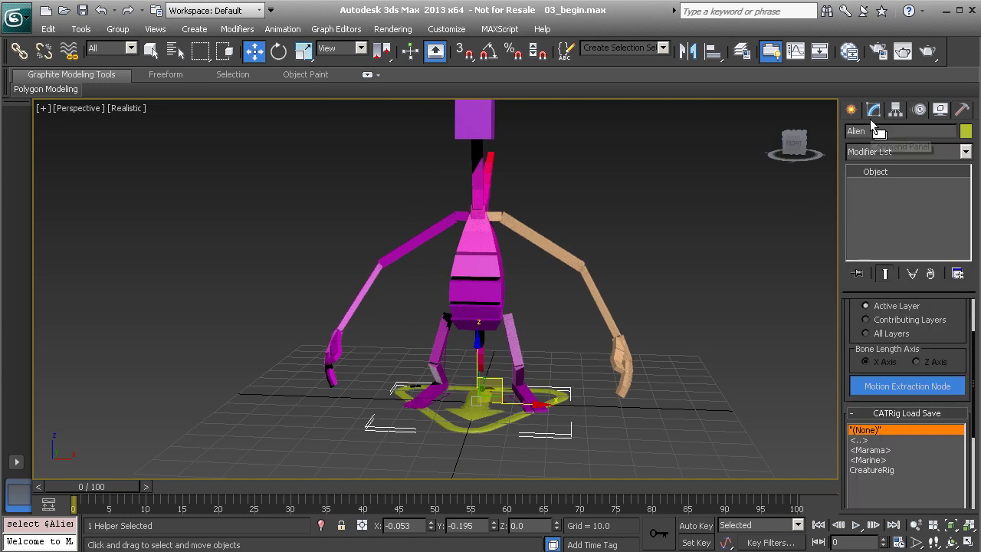
click(887, 384)
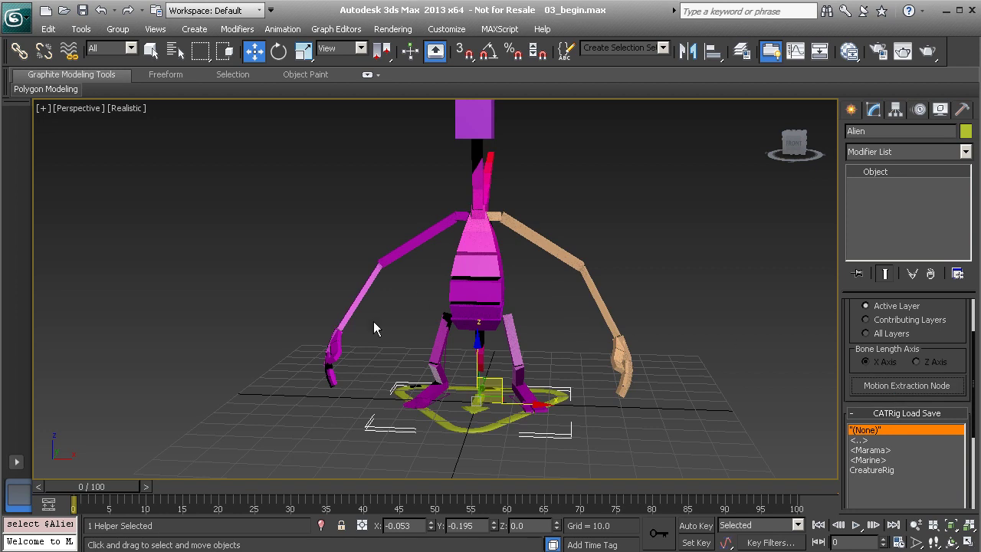
alt+middle_drag(486, 235, 493, 262)
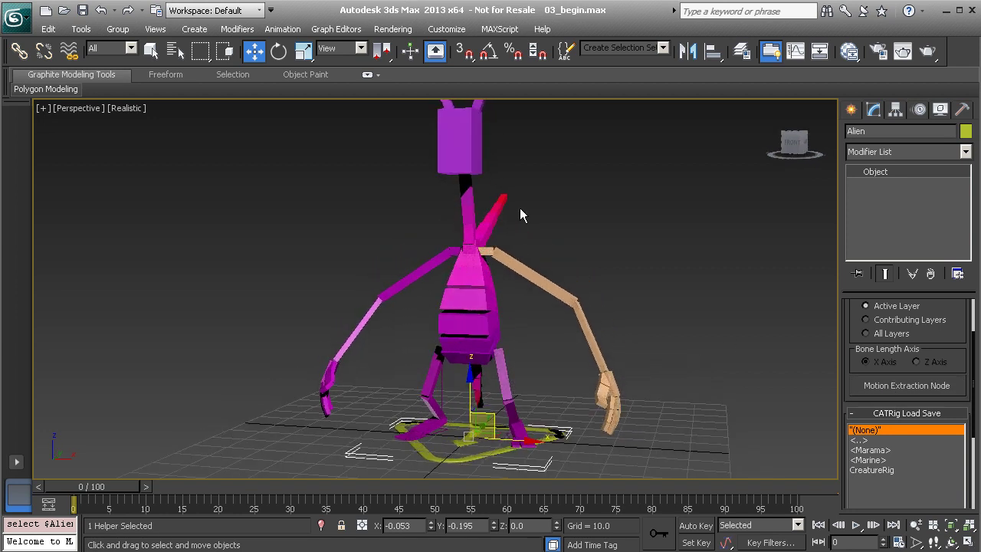
alt+middle_drag(346, 298, 491, 280)
alt+middle_drag(560, 302, 377, 305)
alt+middle_drag(533, 303, 540, 335)
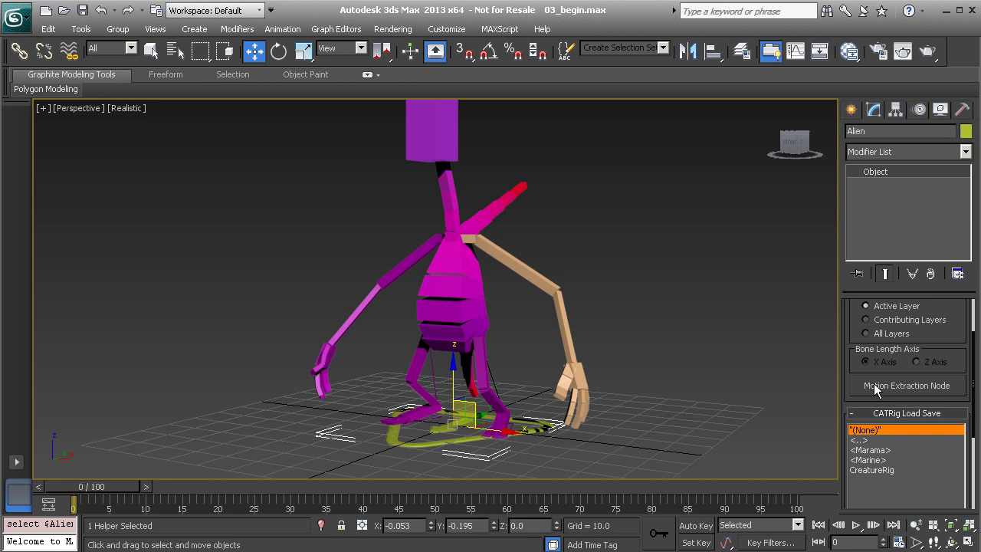
alt+middle_drag(609, 364, 511, 300)
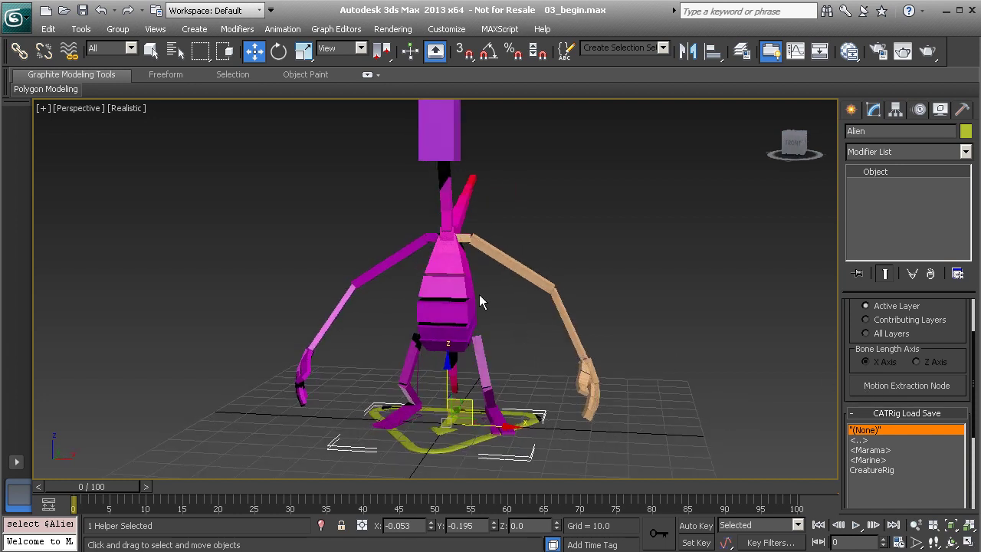
Step: Replace the rig's existing animation layer with a new absolute layer and switch to animation mode
click(919, 109)
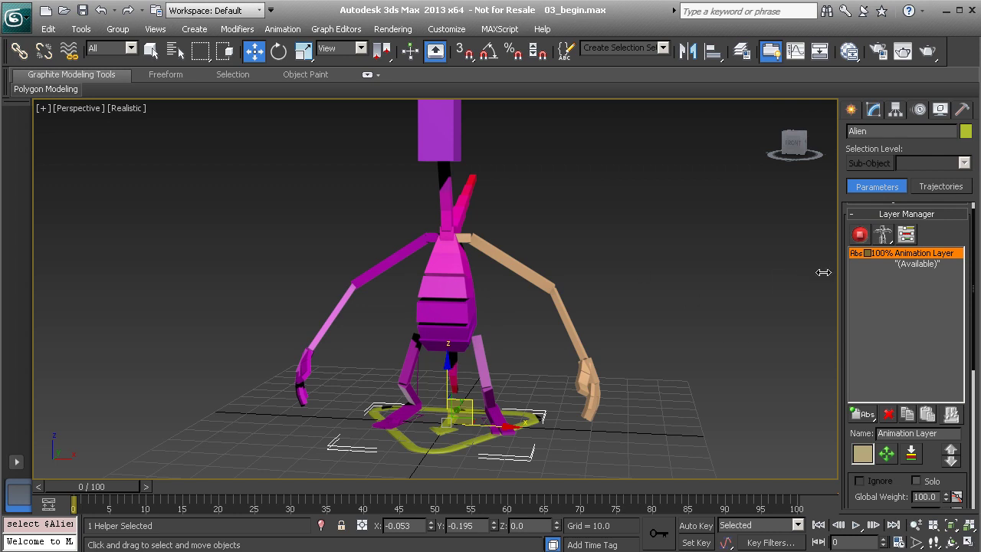
click(888, 413)
drag(861, 414, 854, 433)
click(863, 238)
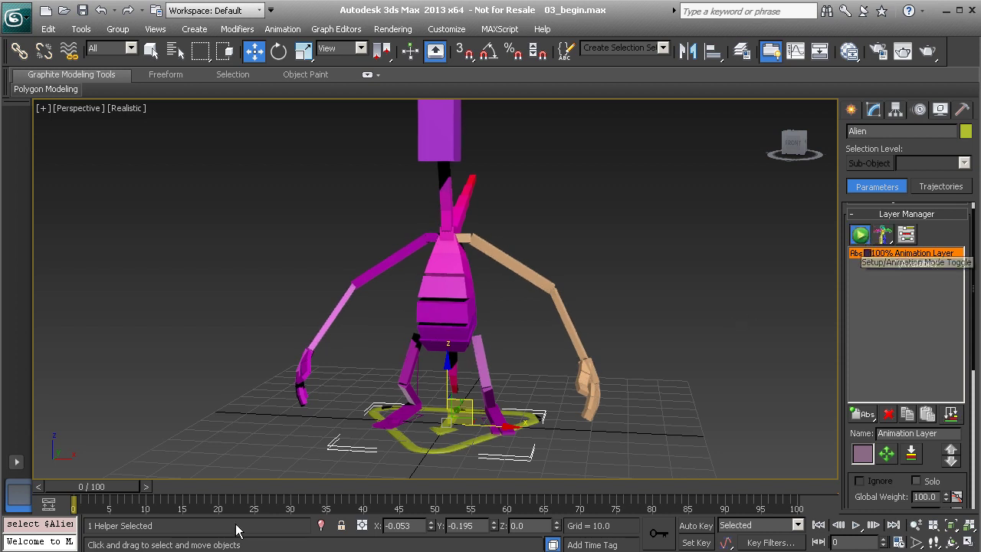
Step: At frame 3, move the left palm so the arm raises and bends at the elbow
drag(135, 489, 150, 504)
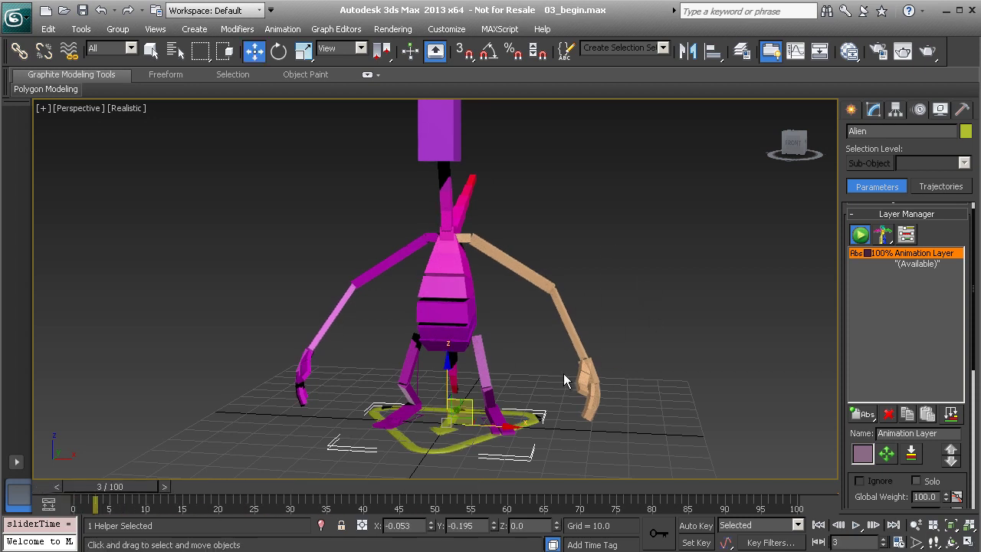
alt+middle_drag(573, 317, 542, 367)
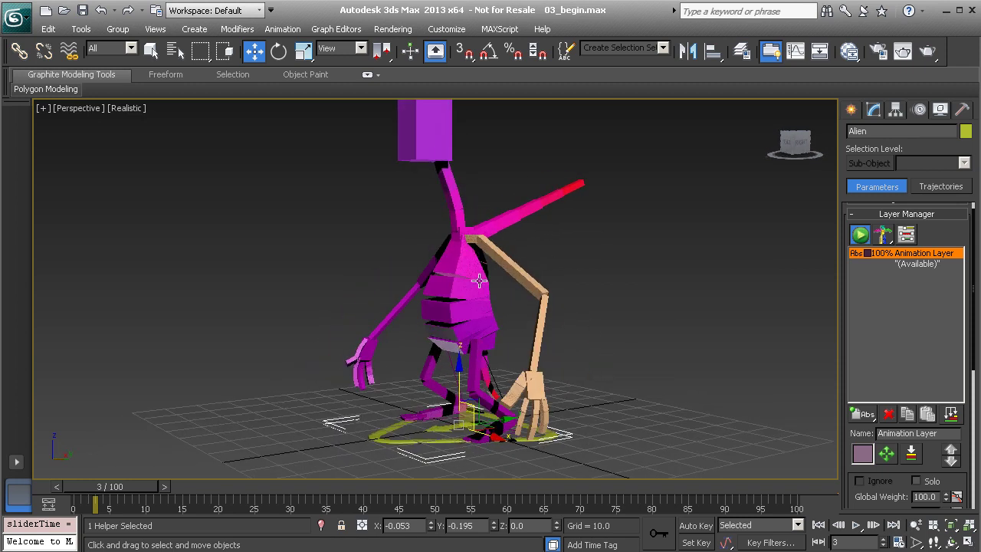
alt+middle_drag(475, 366, 547, 352)
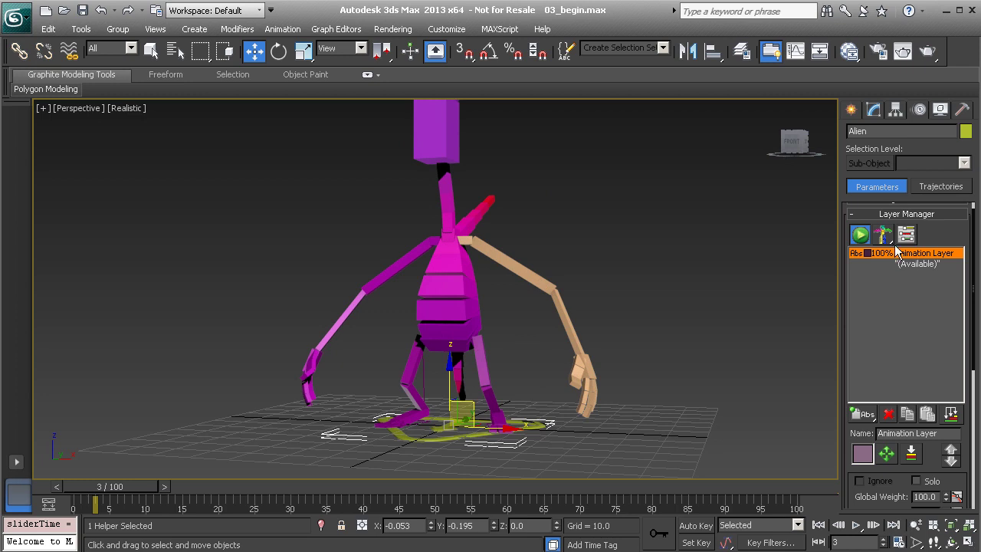
alt+middle_drag(604, 380, 571, 388)
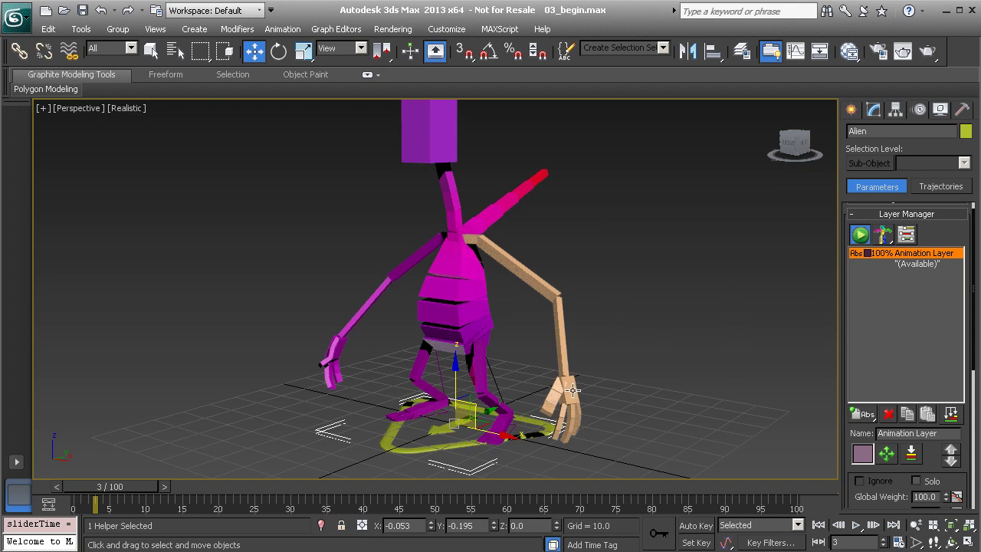
click(576, 390)
alt+middle_drag(629, 401, 595, 357)
drag(595, 358, 519, 277)
alt+middle_drag(520, 277, 571, 303)
drag(526, 276, 469, 286)
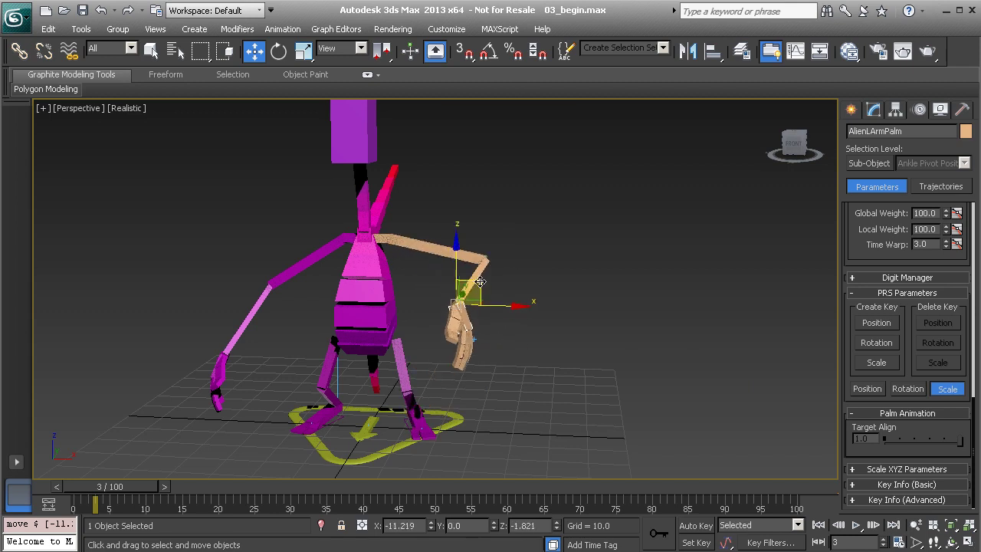
alt+middle_drag(511, 324, 486, 287)
drag(491, 289, 590, 276)
Step: Rotate the left upper arm (AlienLArm1) slightly about its local axis
click(602, 257)
alt+middle_drag(602, 256, 567, 264)
key(e)
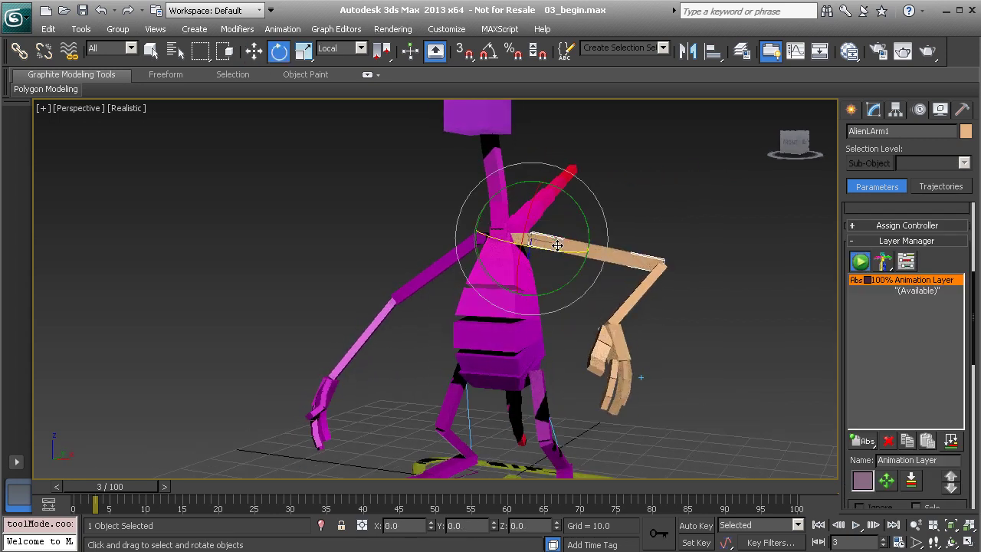
mouse_move(562, 252)
mouse_down()
mouse_move(590, 252)
mouse_move(567, 260)
mouse_move(582, 226)
mouse_move(573, 253)
mouse_up()
Step: Move the left palm inward towards the front of the torso, bending the elbow further
click(542, 356)
alt+middle_drag(543, 356, 521, 333)
key(w)
drag(521, 333, 546, 310)
mouse_move(546, 310)
alt+middle_down()
mouse_move(479, 315)
mouse_move(595, 313)
mouse_move(544, 314)
alt+middle_up()
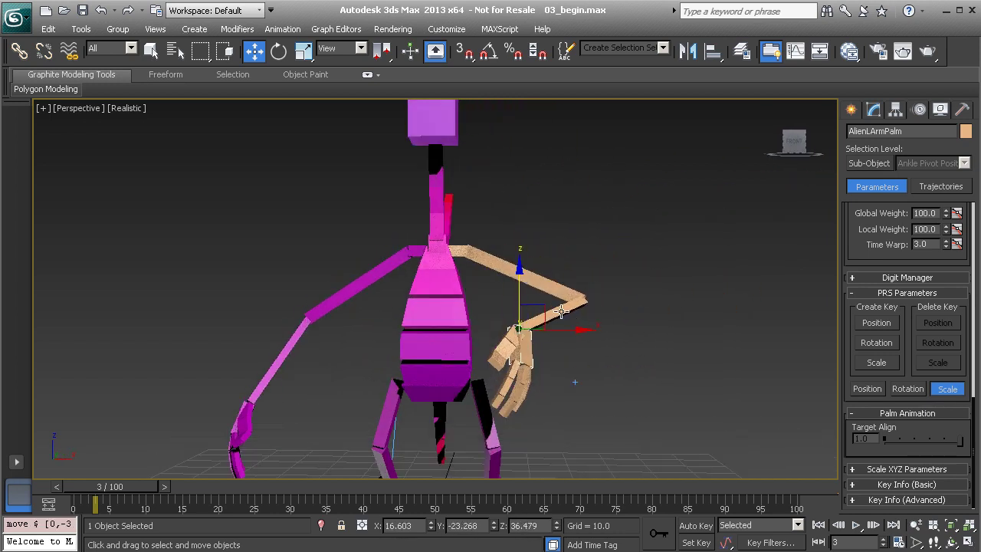
Step: Move the left palm outward from the torso to about X 24, Z 35.7 and create an IK target for the arm
drag(545, 316, 587, 311)
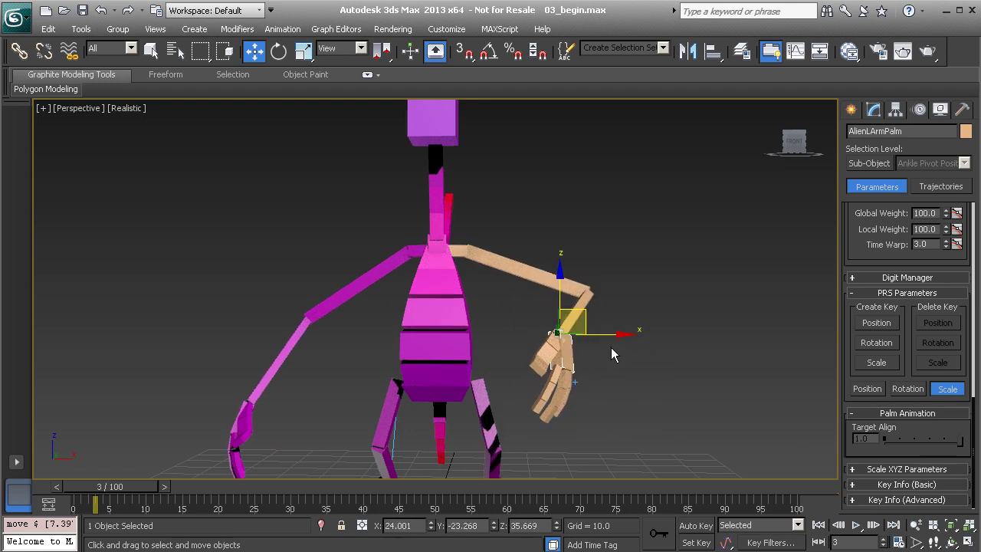
mouse_move(588, 356)
alt+middle_down()
mouse_move(545, 356)
mouse_move(586, 353)
alt+middle_up()
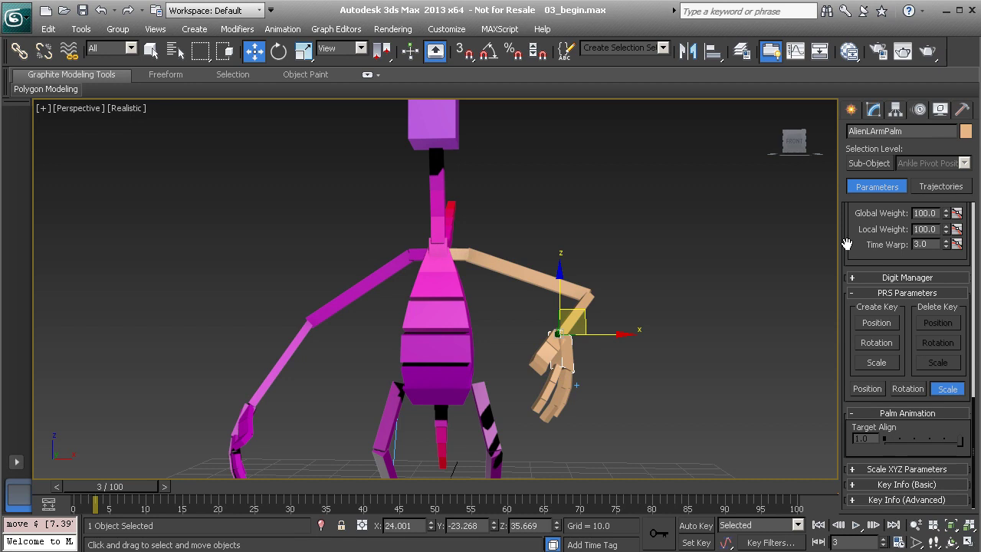
scroll(867, 243, down, 5)
drag(845, 262, 855, 451)
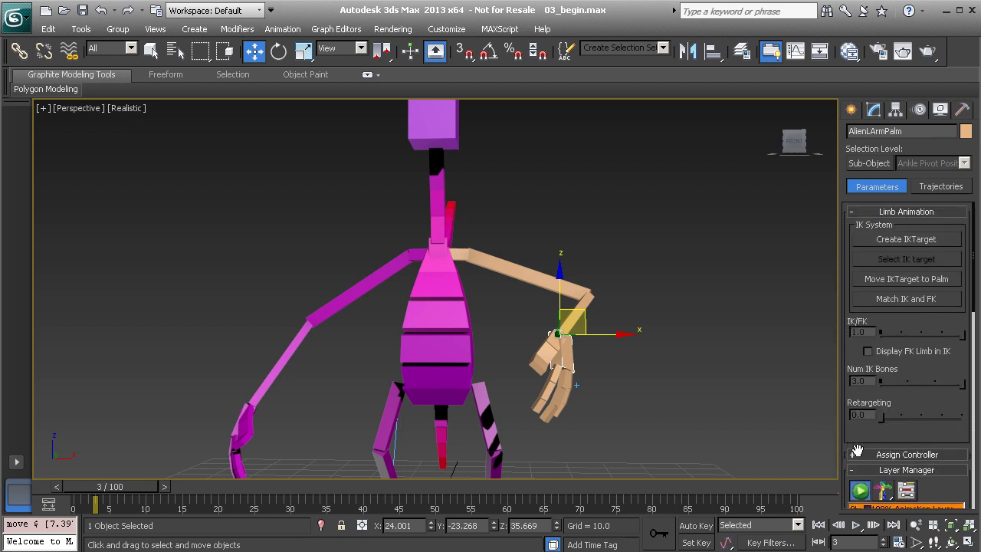
click(901, 238)
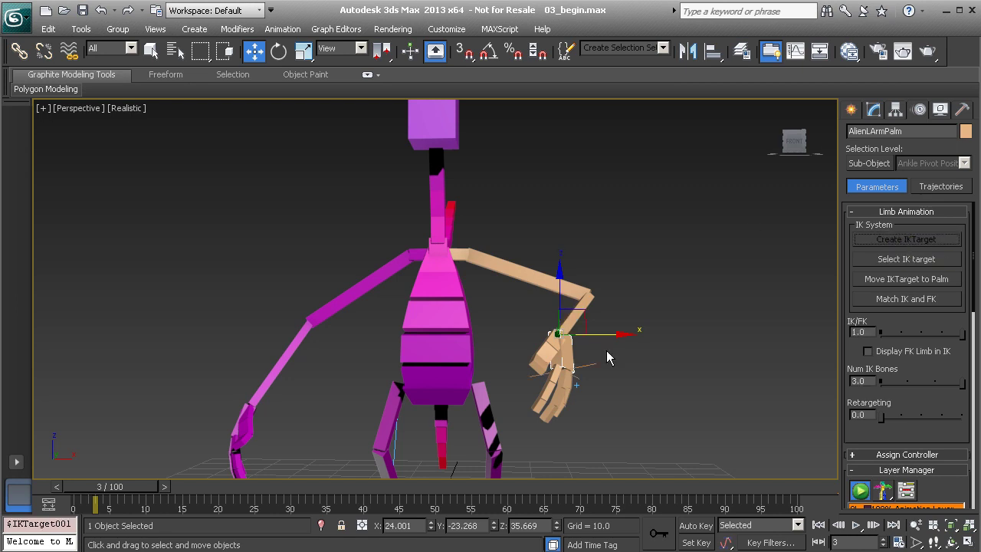
Step: Move the left arm's IK target across the torso to above the right arm, and return it with Move IKTarget to Palm
click(588, 367)
middle_drag(488, 412, 536, 285)
alt+middle_drag(481, 359, 598, 318)
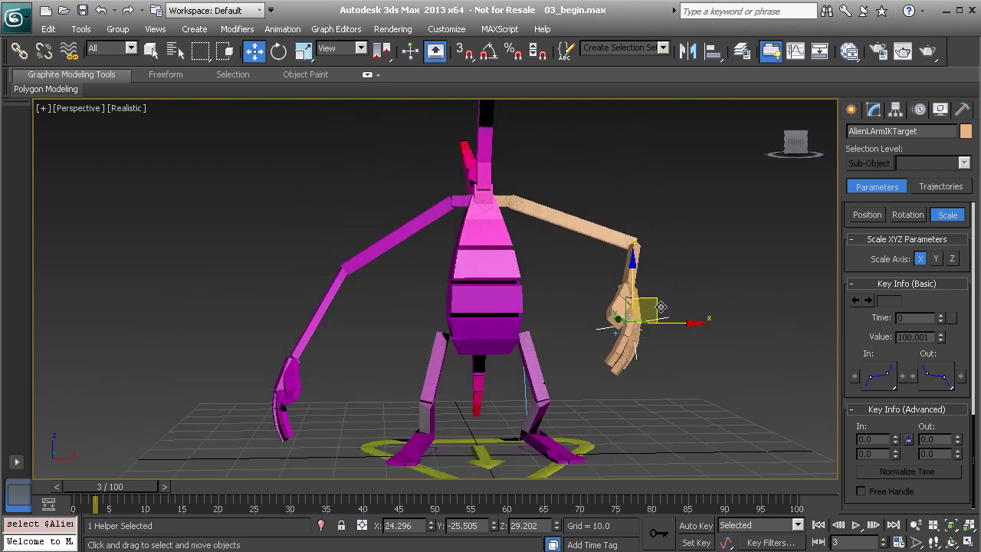
drag(652, 300, 367, 166)
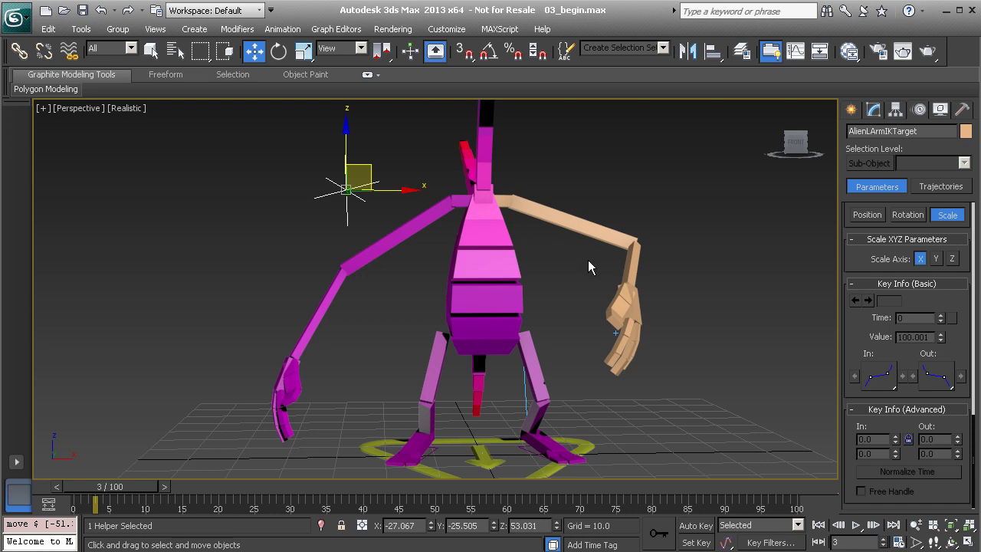
click(635, 309)
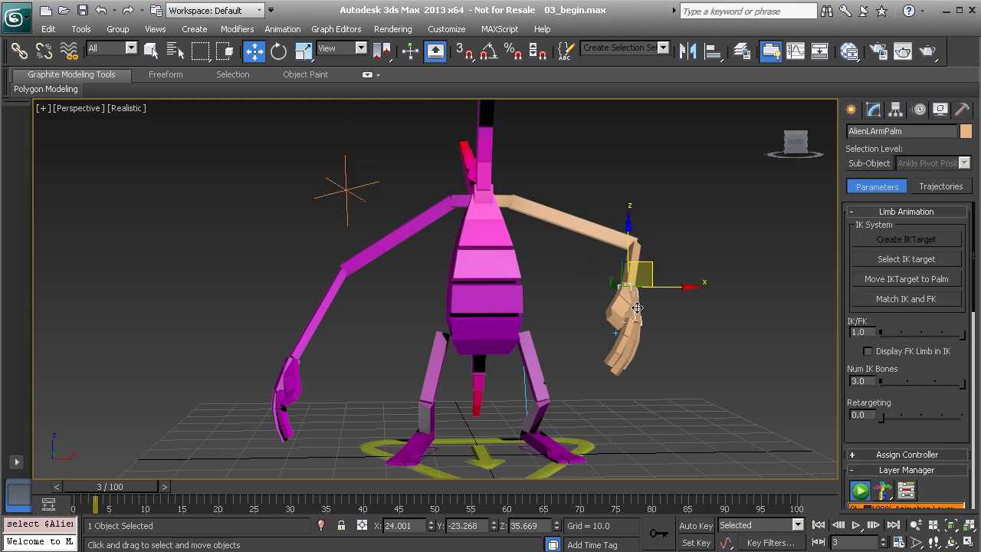
click(909, 282)
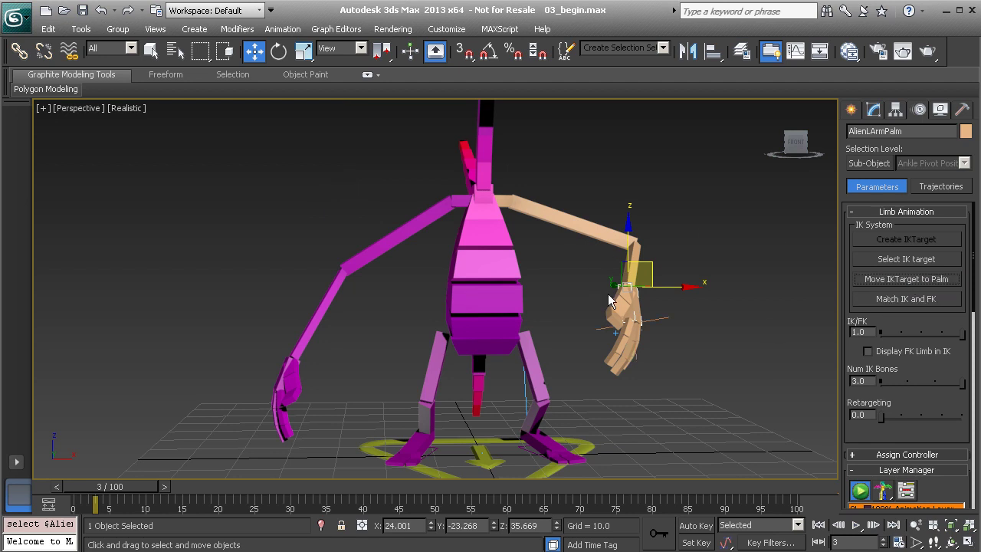
Step: Set the left palm's IK/FK value to 0.0 so the arm follows its IK target
click(663, 320)
click(658, 317)
drag(657, 305, 627, 293)
alt+middle_drag(654, 312, 688, 310)
click(732, 298)
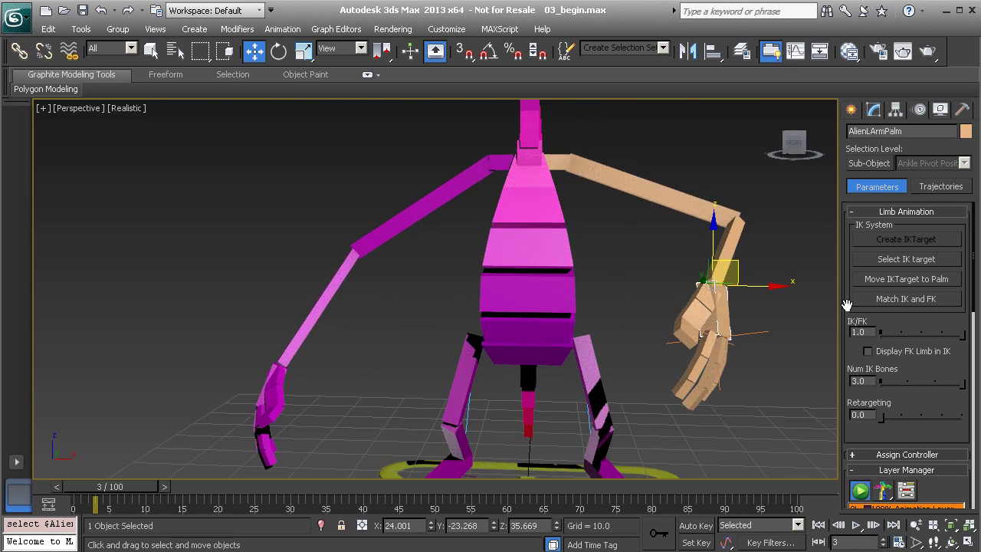
drag(848, 311, 851, 283)
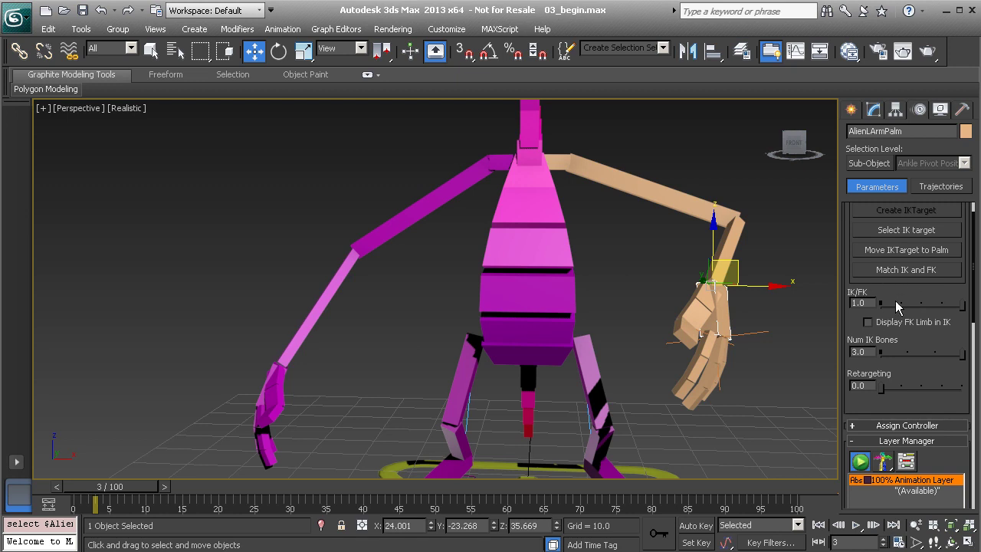
drag(962, 305, 892, 305)
Step: Move the left arm's IK target outward and down to about X 26.6, Z 26.9
click(711, 284)
drag(711, 283, 753, 333)
middle_drag(753, 325, 692, 334)
Step: Rotate the left arm's IK target about its local axes so the hand turns with it
key(e)
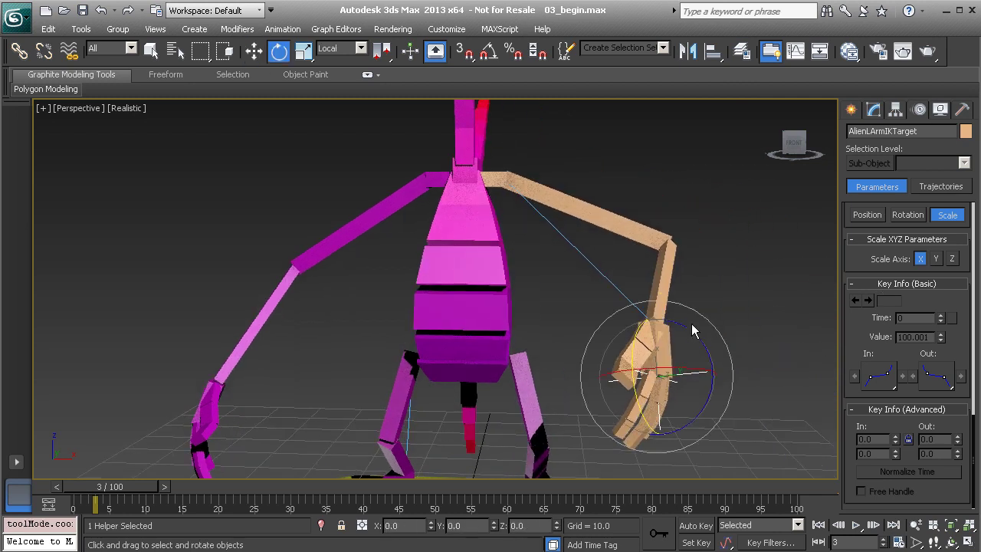
drag(689, 399, 711, 385)
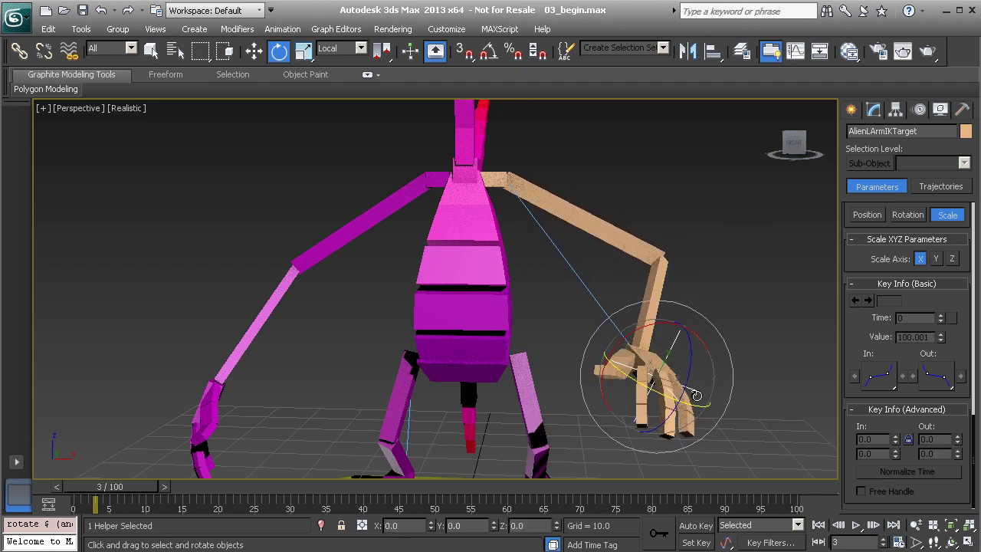
drag(684, 363, 693, 337)
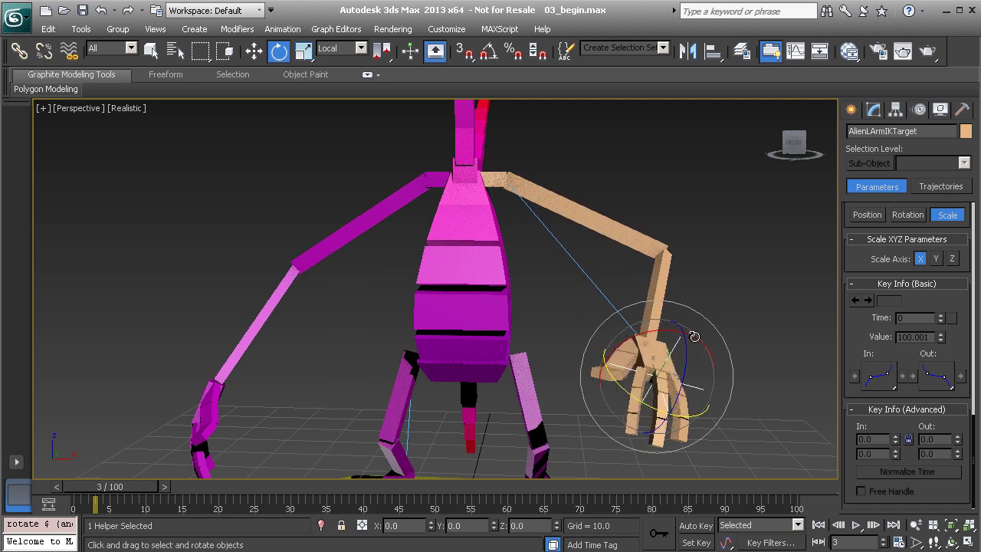
Step: Reorder the left palm's rollouts so Palm Animation sits directly below Limb Animation, temporarily widening the command panel to two columns
click(731, 288)
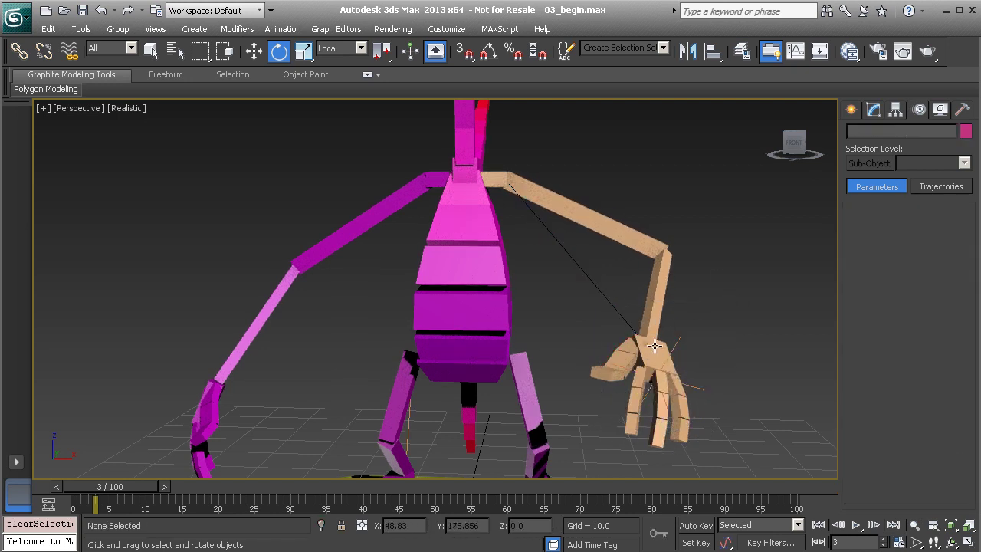
click(654, 345)
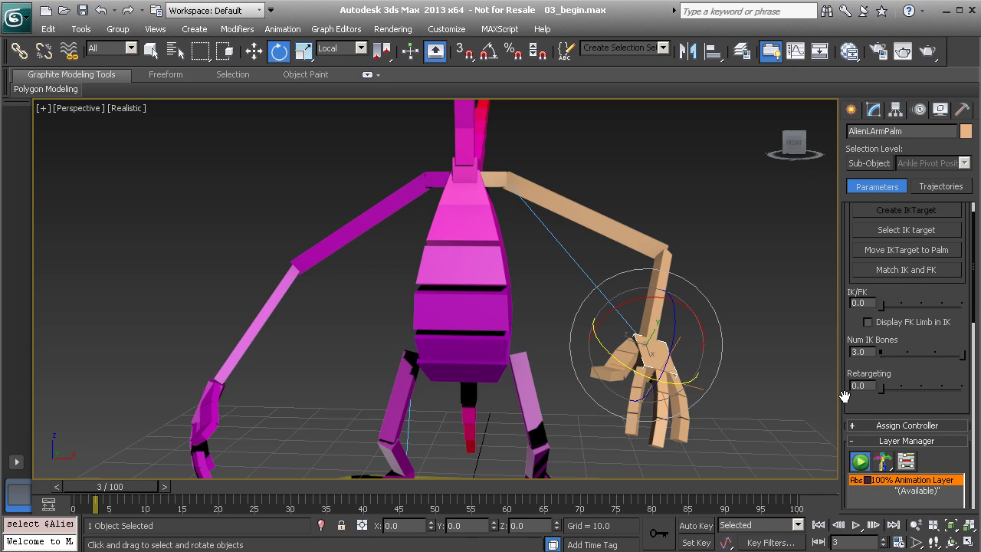
scroll(844, 400, down, 5)
drag(846, 408, 847, 194)
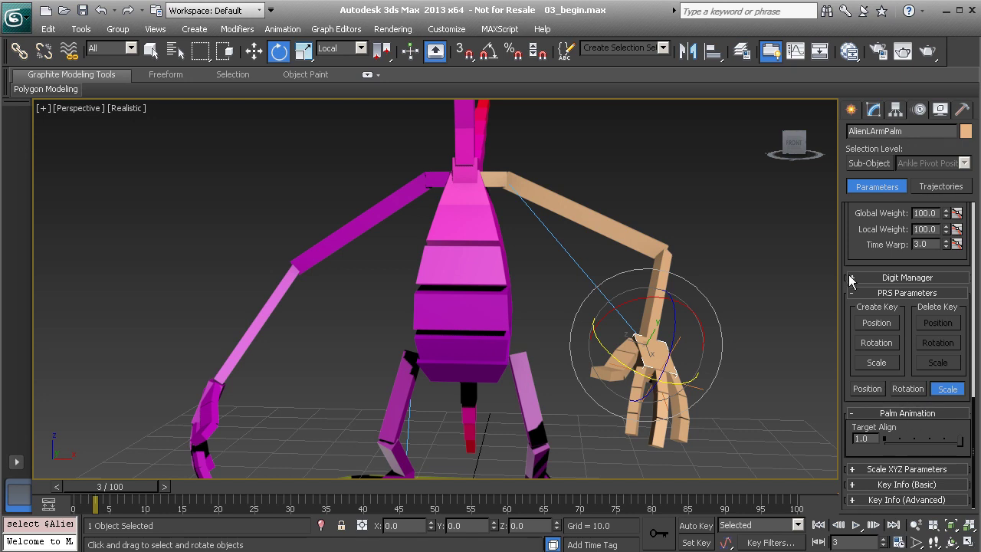
drag(845, 329, 852, 293)
drag(912, 416, 912, 279)
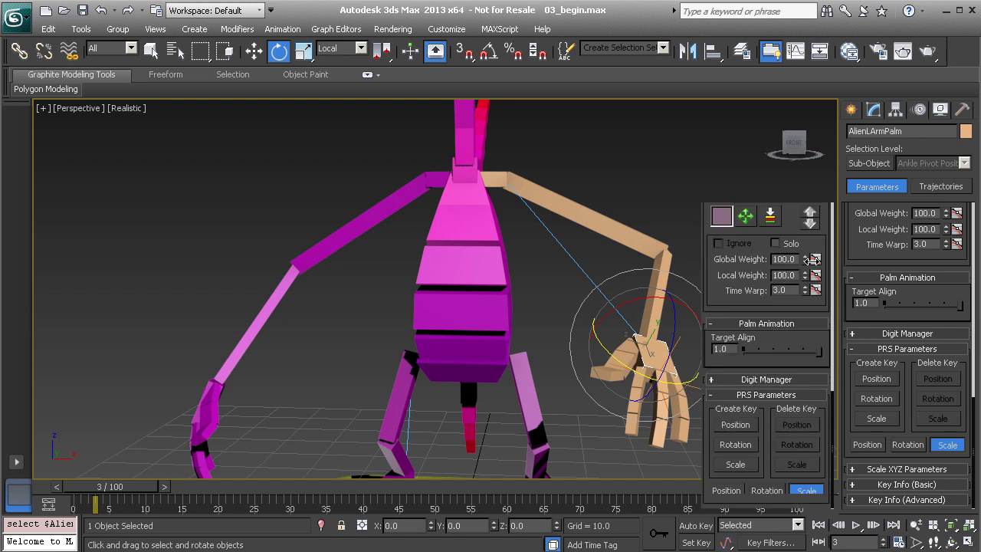
drag(829, 261, 766, 263)
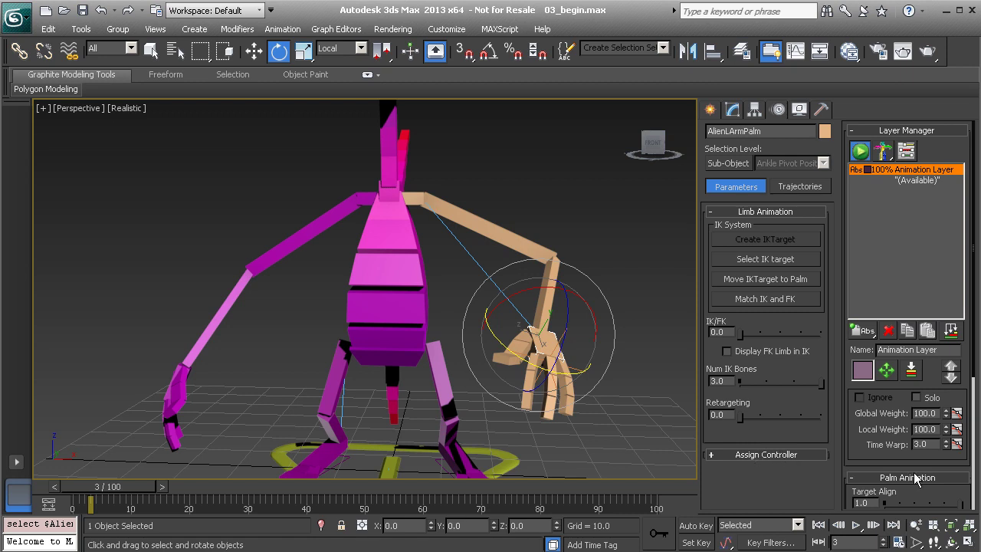
drag(919, 479, 758, 459)
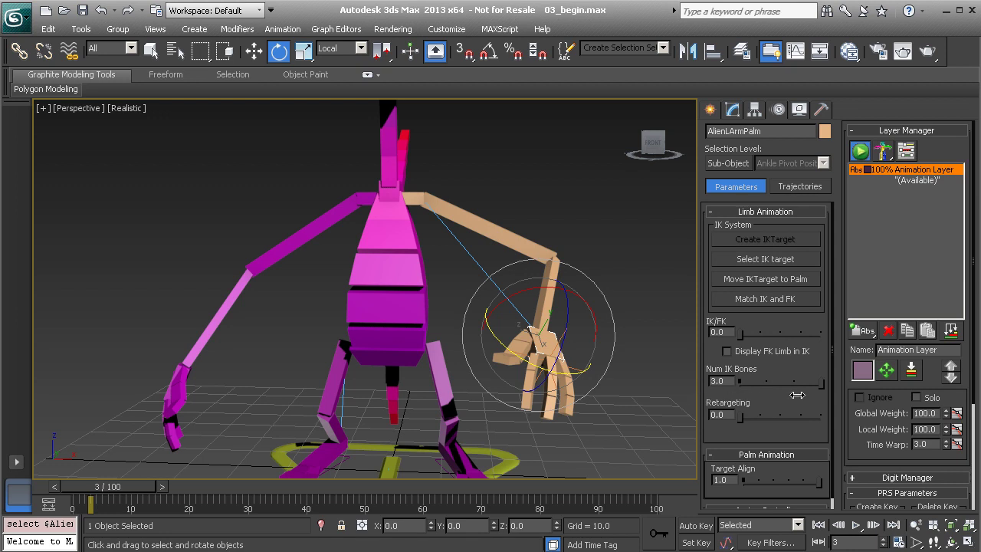
drag(768, 391, 858, 397)
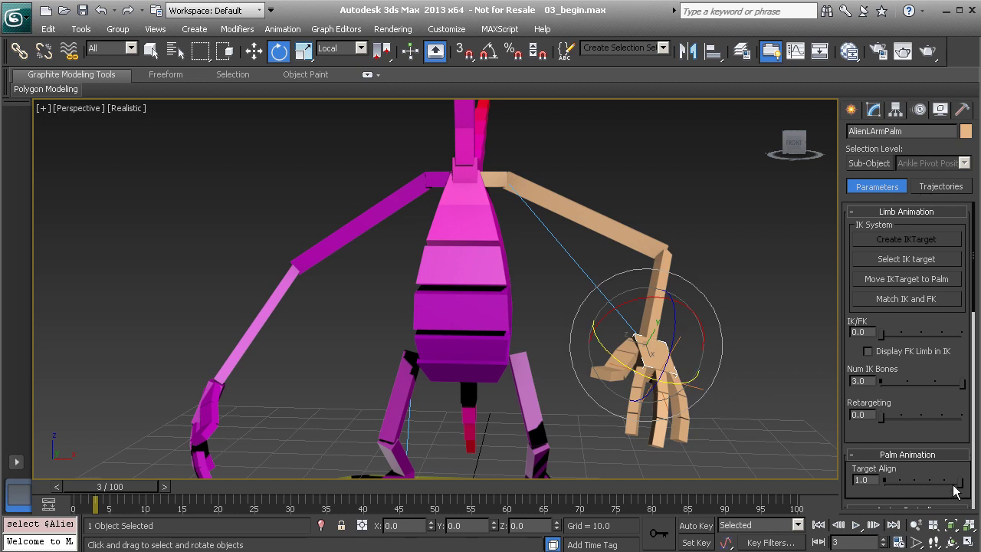
Step: Set the left palm's Target Align to 0.0 and rotate the palm and the IK target independently of each other
drag(955, 491, 870, 479)
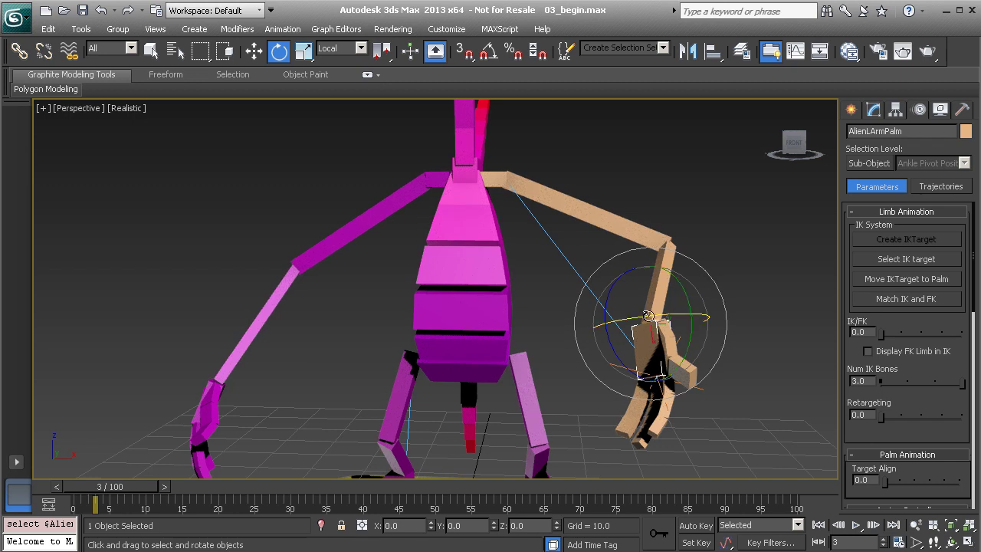
click(700, 389)
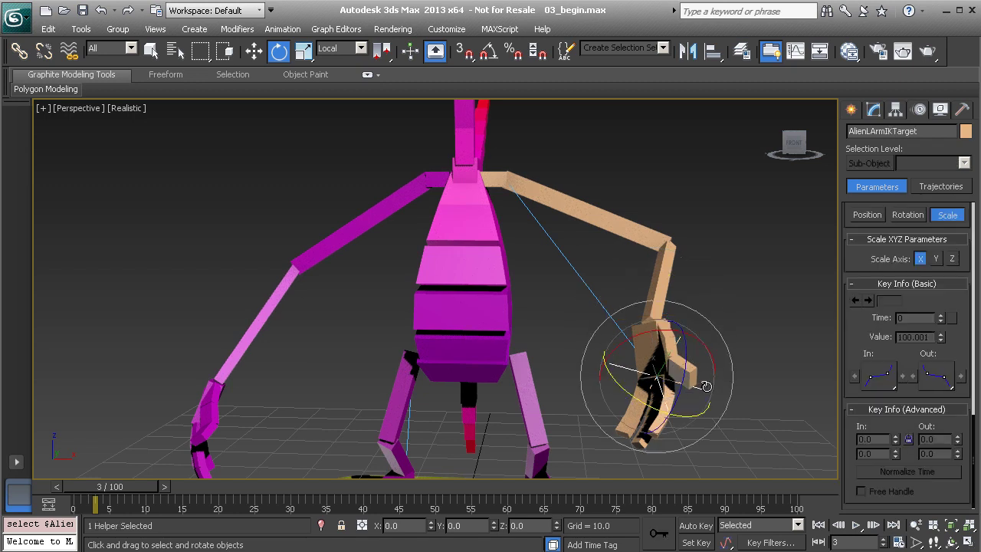
mouse_move(653, 351)
mouse_down()
mouse_move(707, 399)
mouse_move(618, 367)
mouse_move(652, 349)
mouse_up()
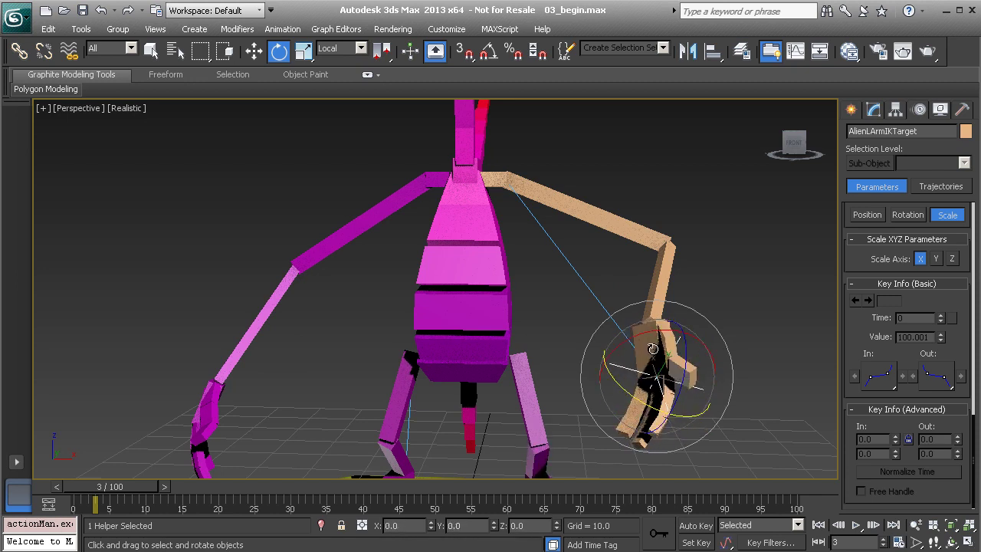
click(655, 347)
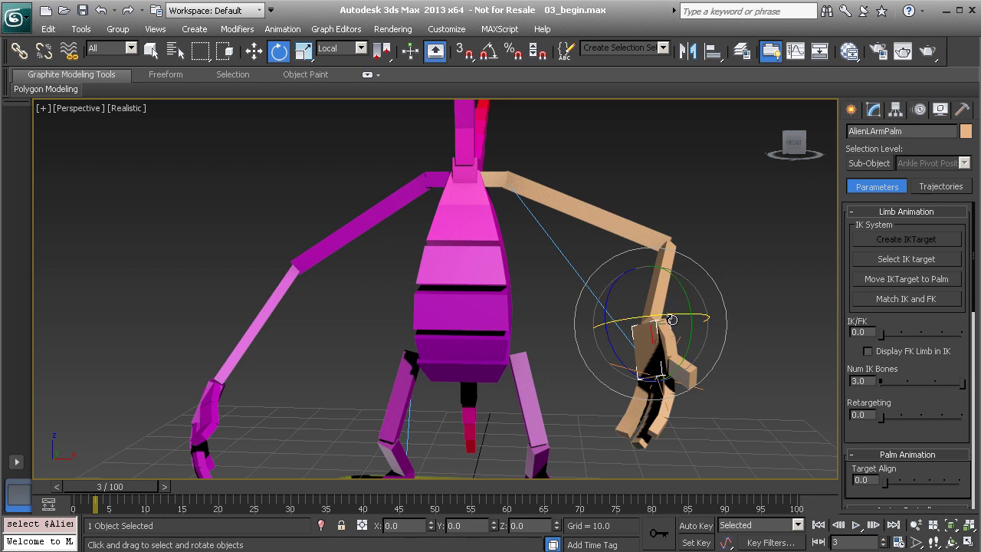
drag(672, 315, 619, 363)
click(618, 368)
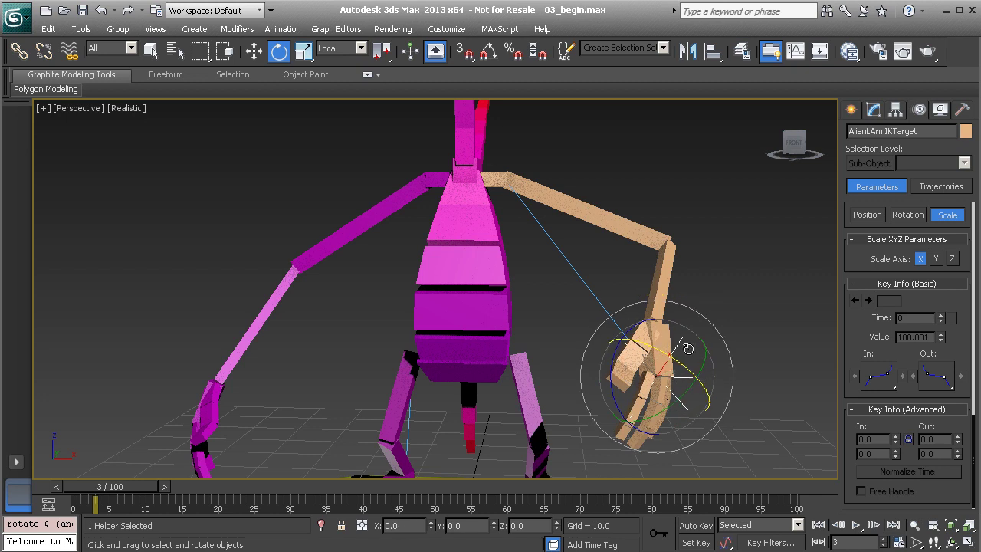
Step: Set the left palm's Target Align to 1.0 and rotate the IK target until the hand faces down with spread fingers
click(658, 327)
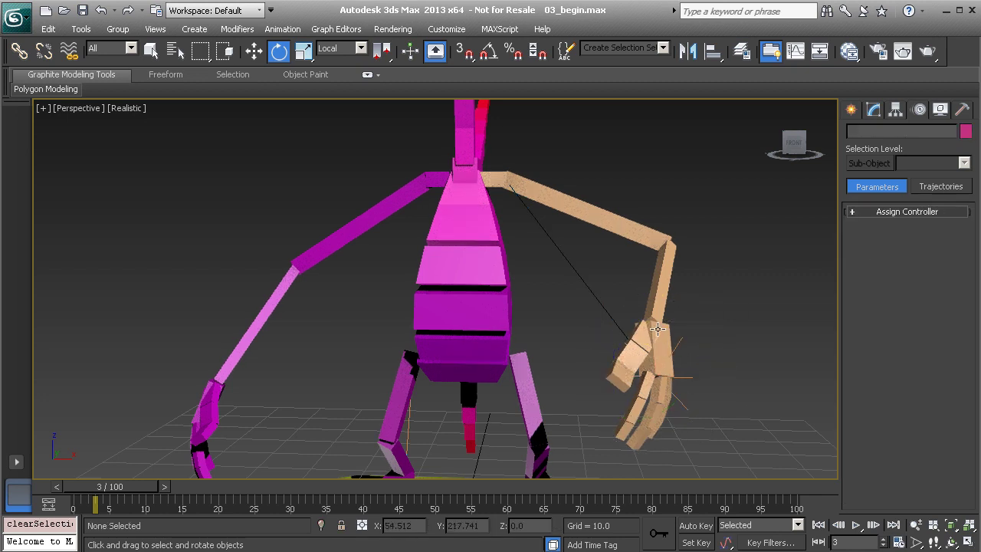
drag(888, 488, 958, 488)
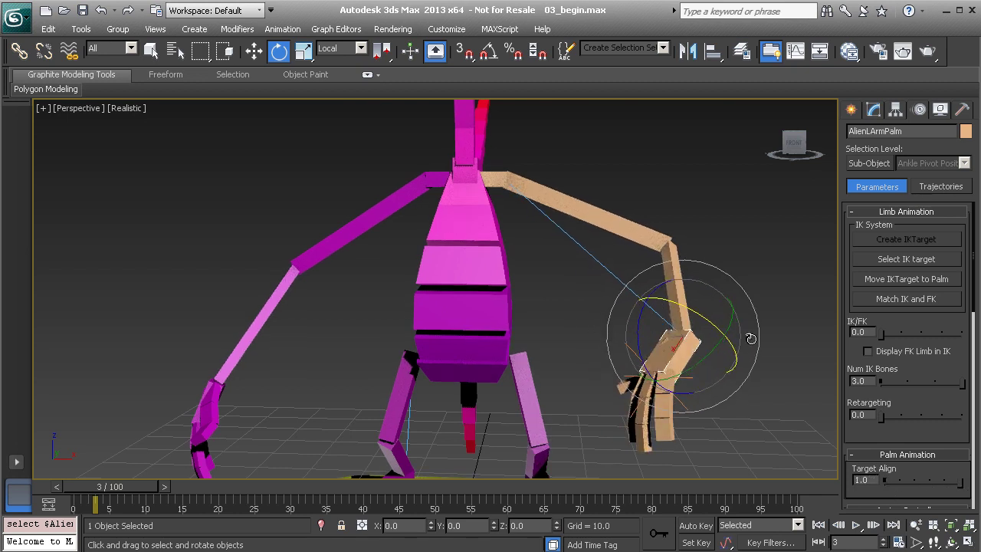
drag(667, 347, 673, 337)
click(712, 429)
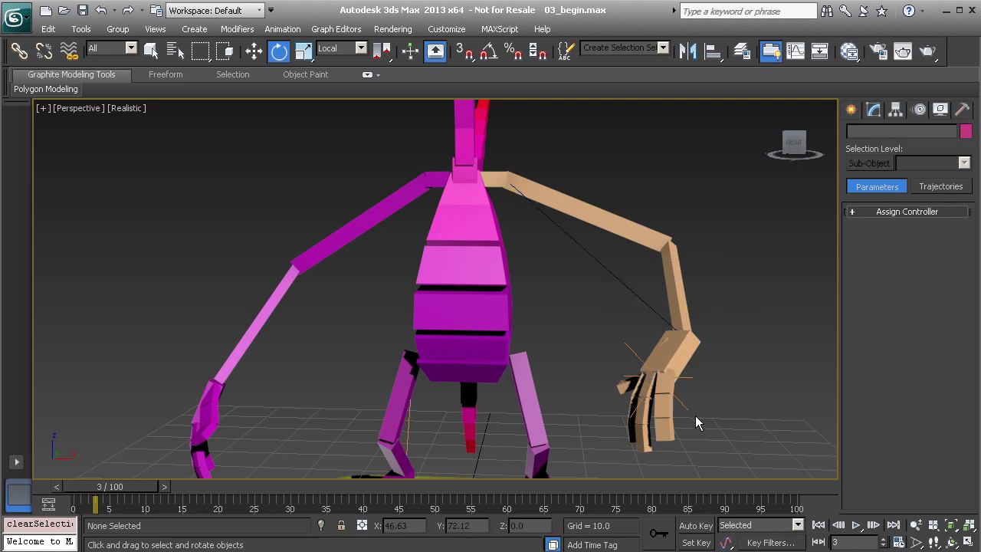
click(632, 386)
drag(632, 386, 590, 335)
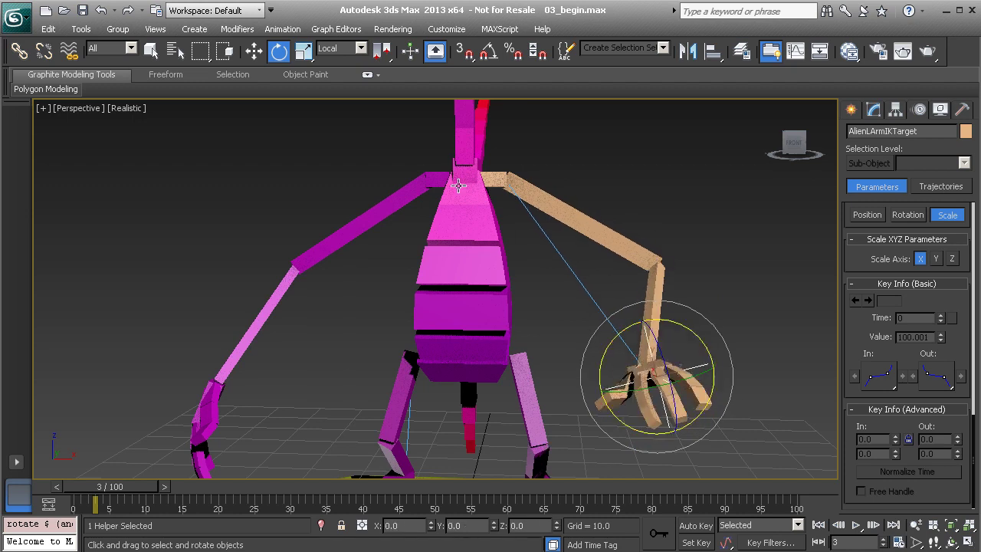
Step: Try moving the ribcage (AlienRibcage) to test how the left arm follows its IK target
click(470, 175)
key(w)
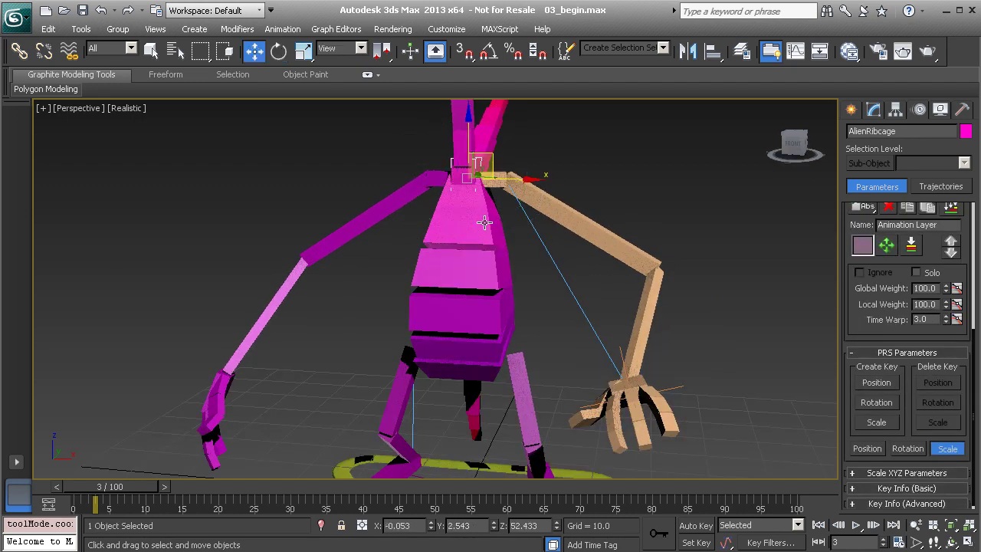
drag(502, 181, 492, 268)
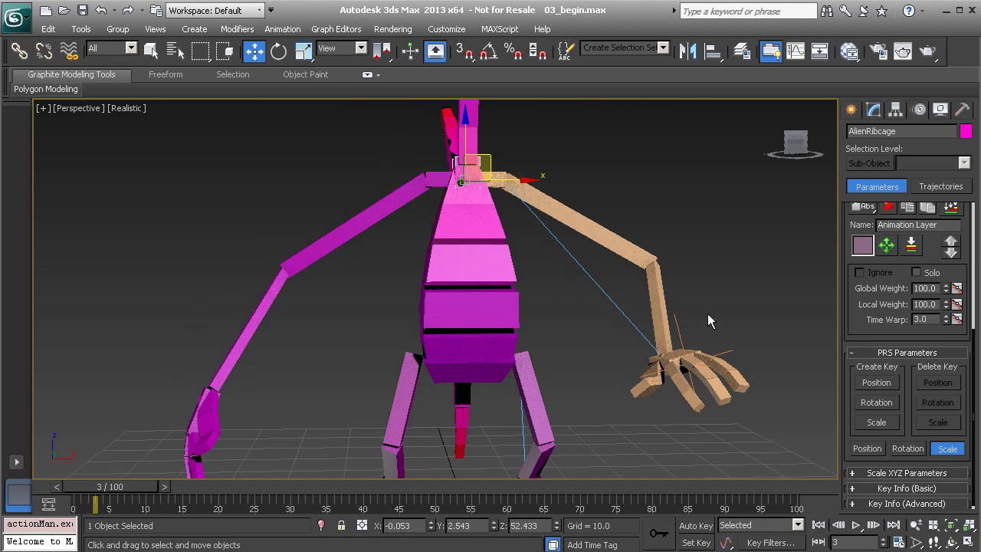
Step: Select the left arm's IK target and examine the aligned hand and arm from several angles
click(681, 331)
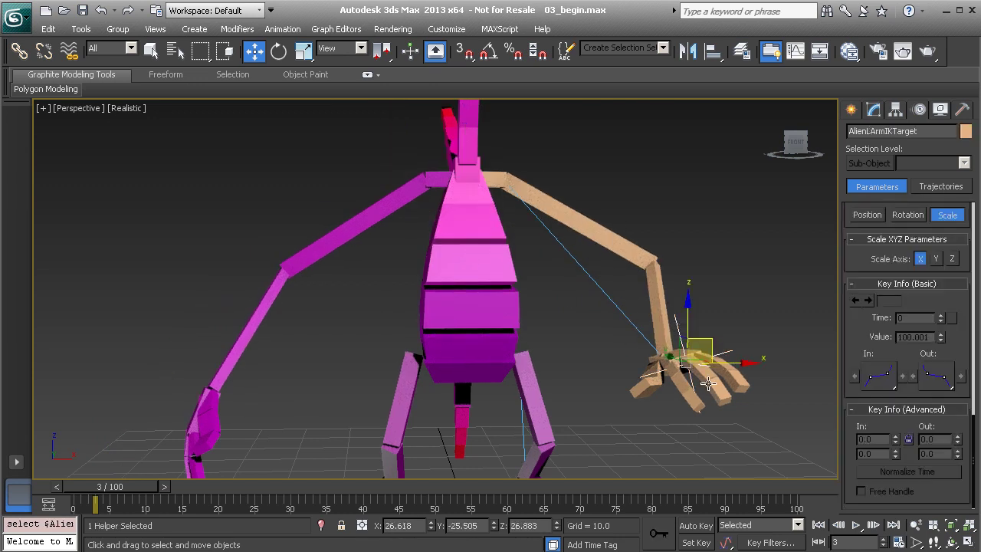
alt+middle_drag(692, 360, 674, 350)
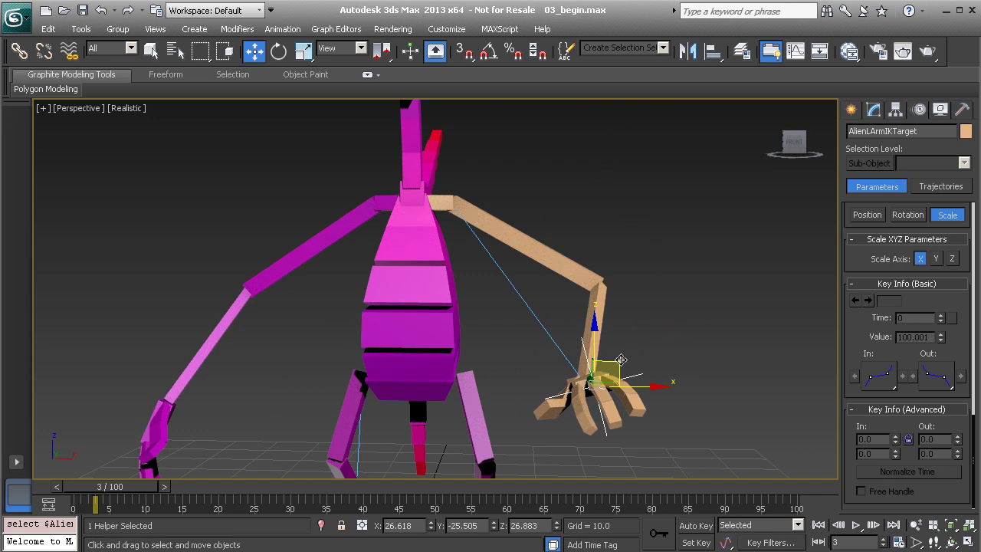
middle_drag(587, 353, 615, 361)
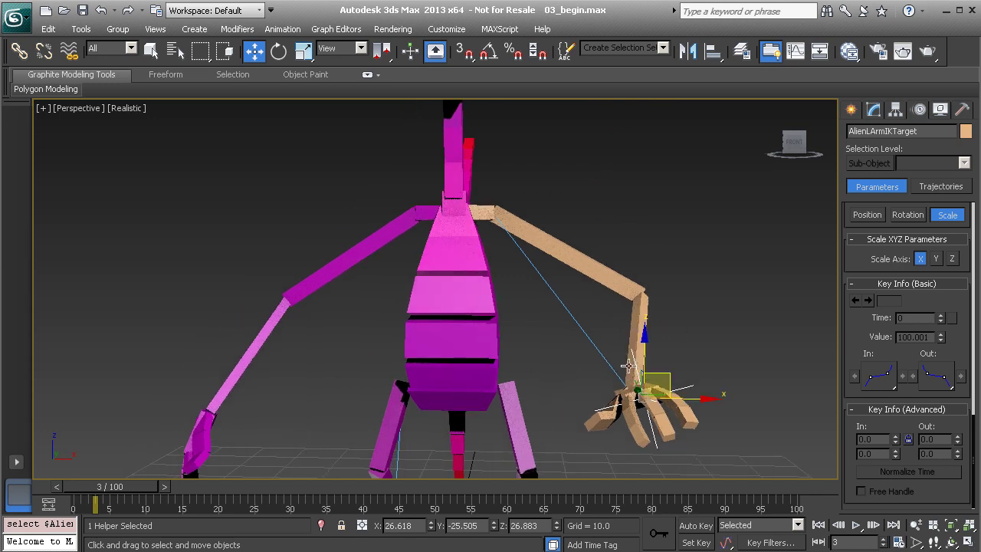
alt+middle_drag(485, 208, 470, 224)
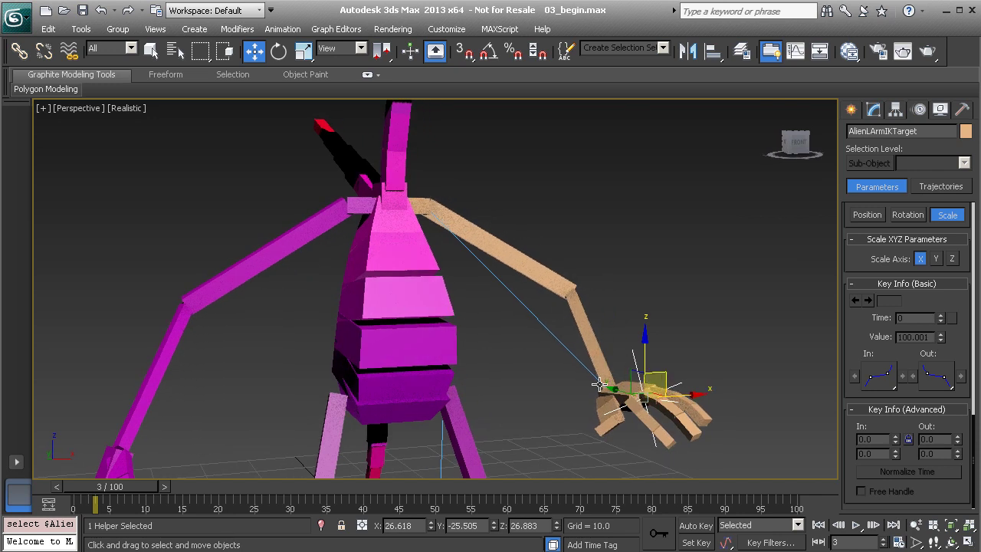
middle_drag(606, 390, 629, 354)
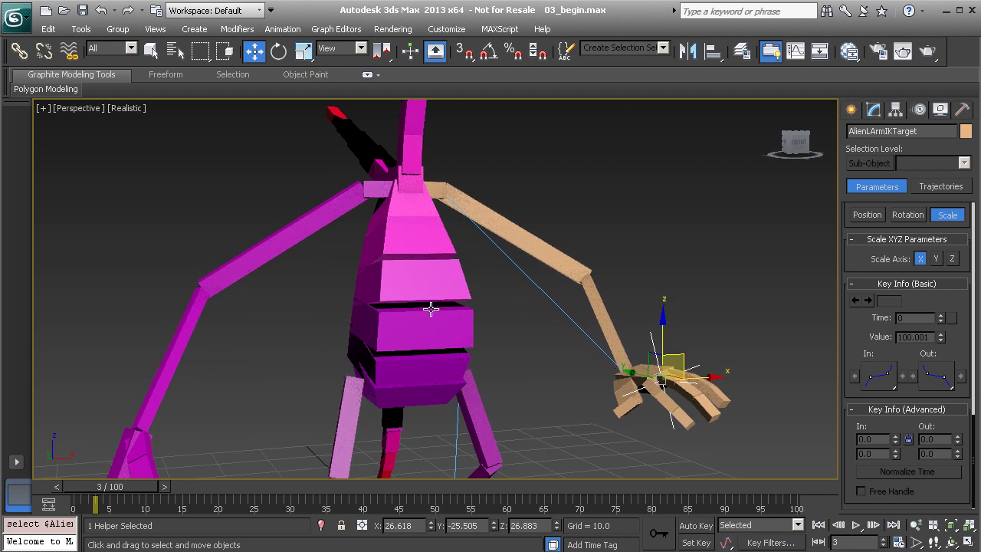
Step: Inspect the torso and neck spine bones, ribcage and head by selecting them in turn and viewing the body from the side
click(416, 277)
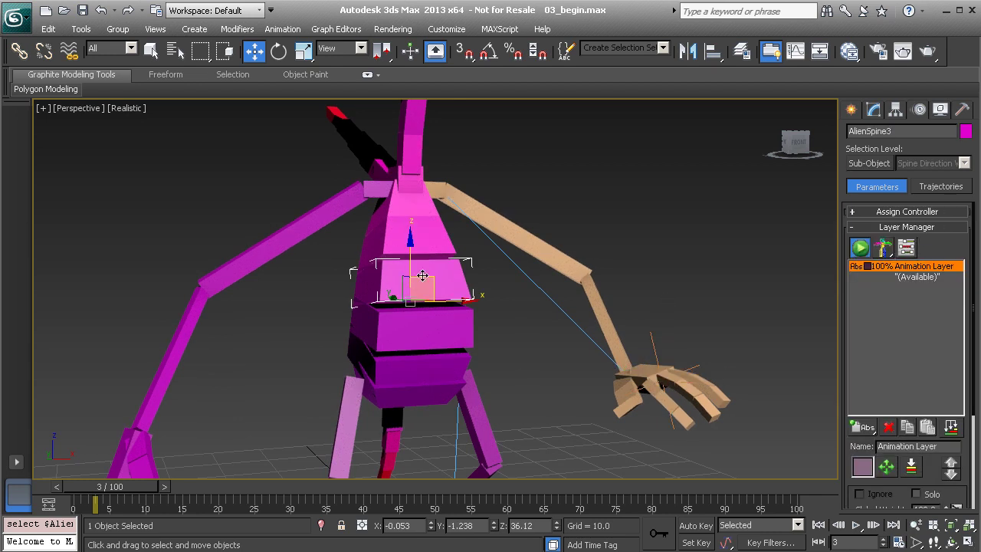
alt+middle_drag(430, 275, 392, 346)
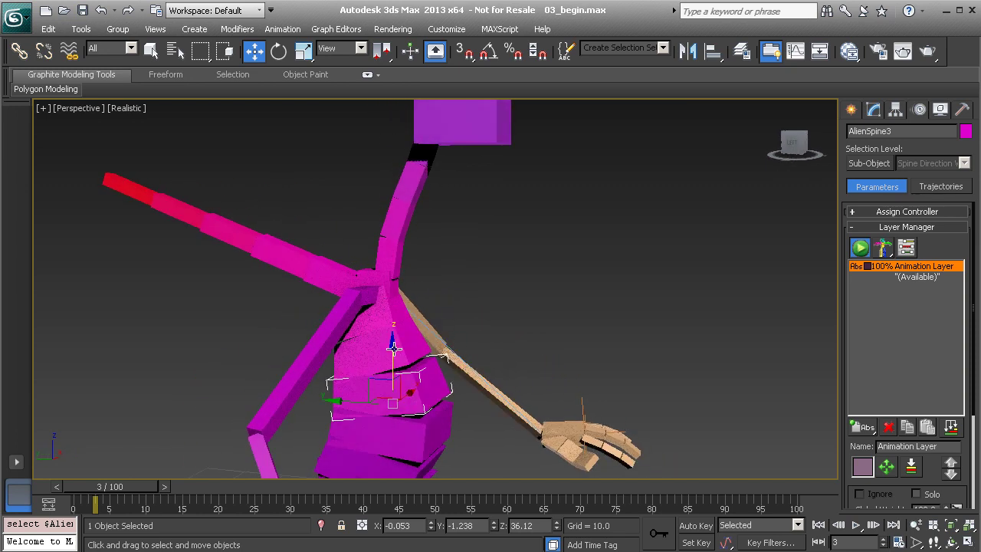
click(388, 282)
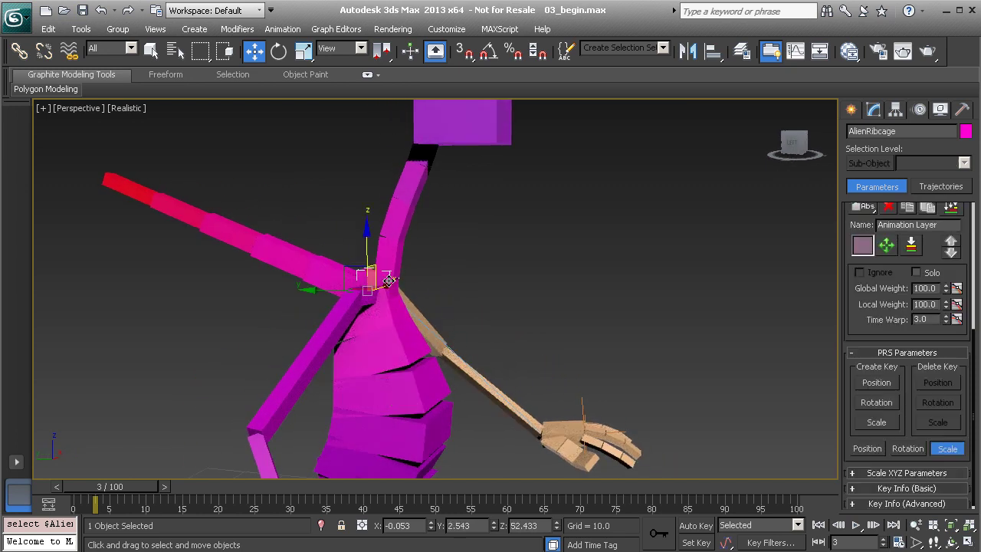
click(404, 192)
alt+middle_drag(434, 207, 446, 229)
click(441, 227)
drag(433, 192, 433, 289)
alt+middle_drag(437, 320, 482, 339)
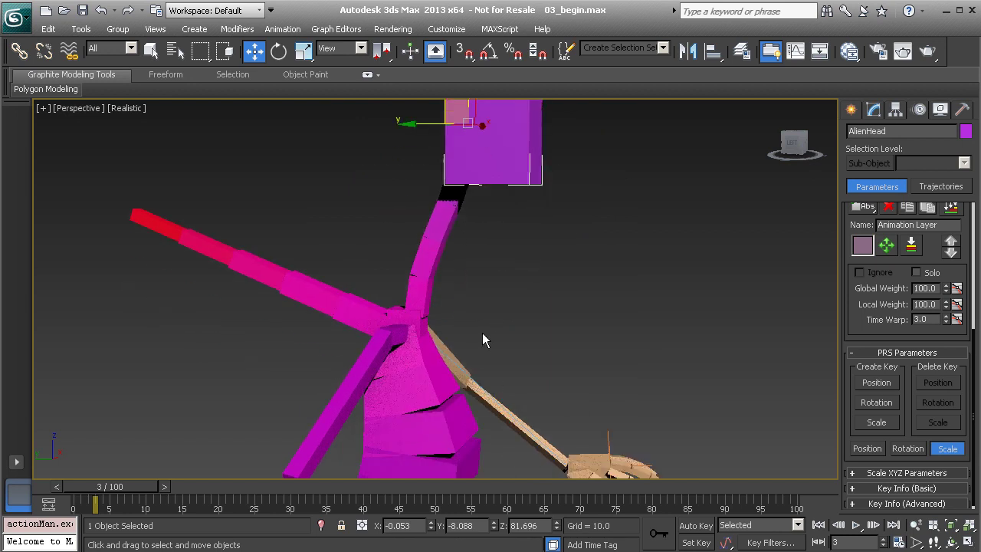
click(394, 320)
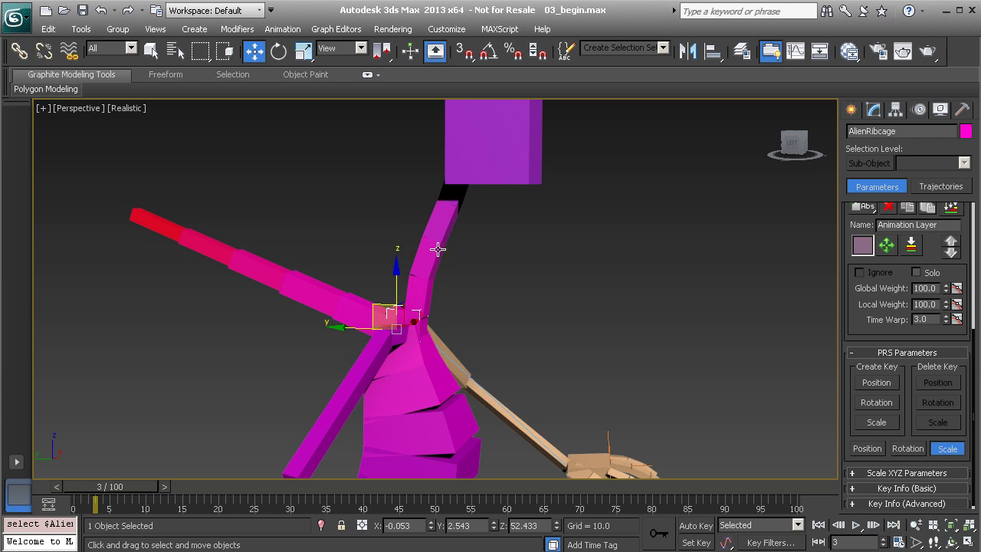
click(439, 423)
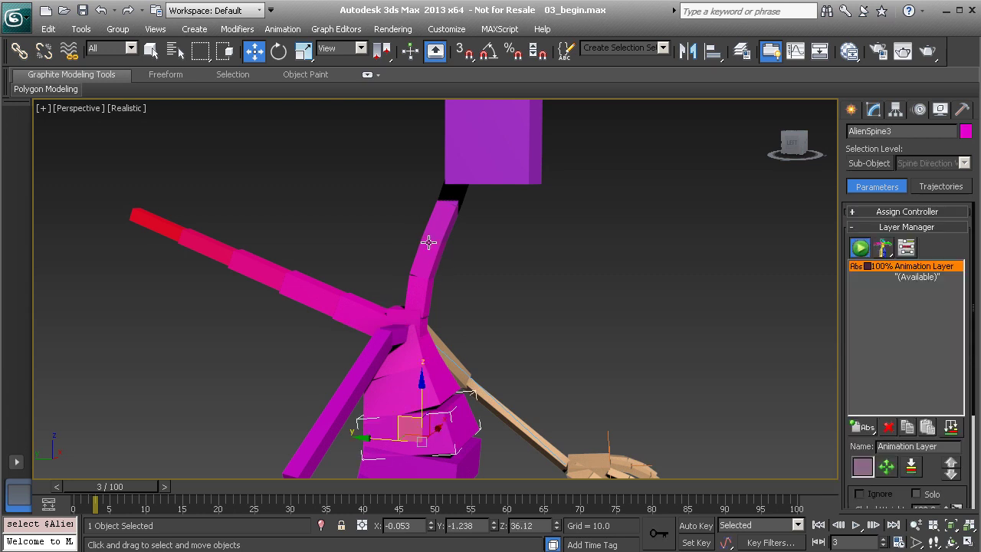
click(429, 241)
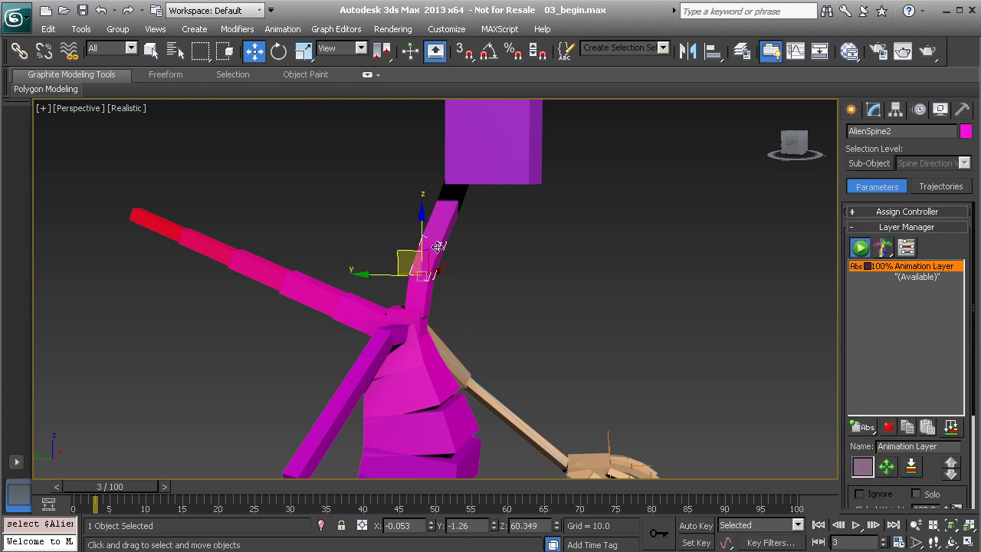
click(434, 418)
alt+middle_drag(499, 394, 555, 348)
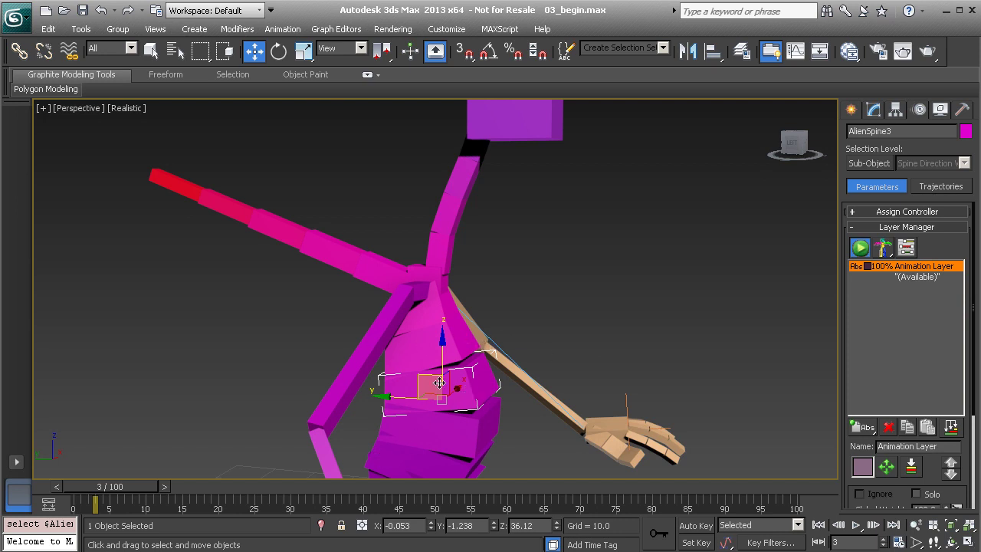
mouse_move(424, 357)
alt+middle_down()
mouse_move(373, 339)
mouse_move(487, 340)
mouse_move(419, 357)
alt+middle_up()
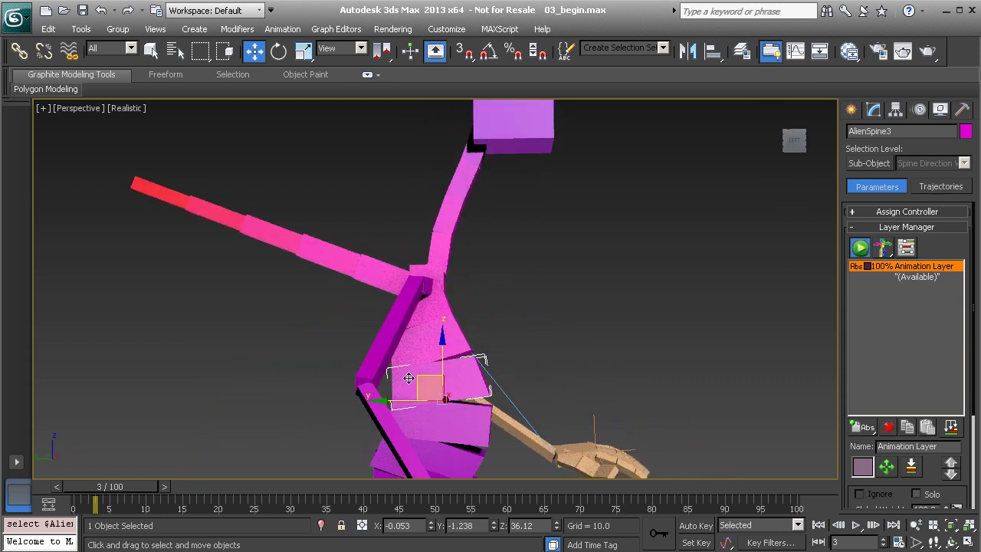
alt+middle_drag(470, 372, 536, 364)
Step: In the torso spine's Spine Setup, switch Spine Control to Keyframed and accept the conversion to an FK spine
click(875, 111)
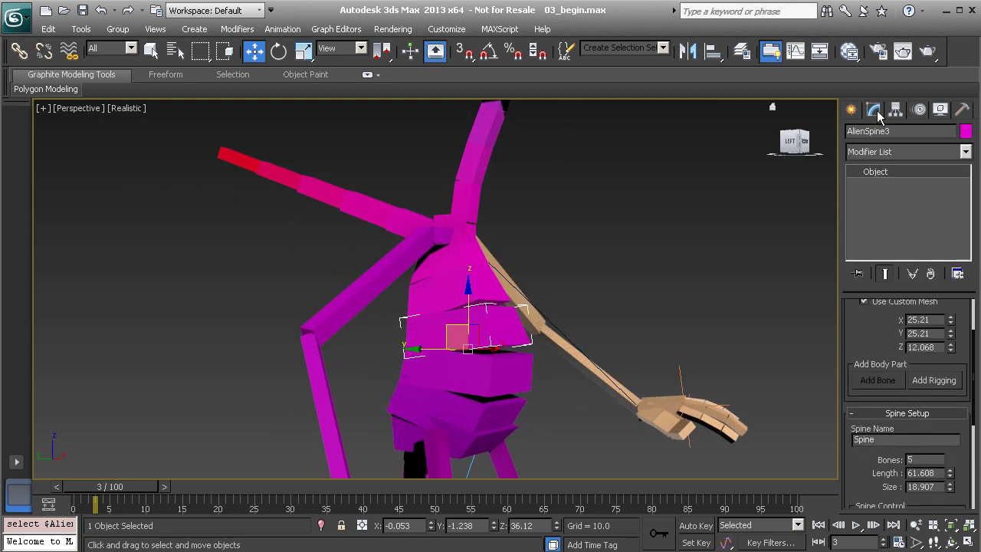
drag(850, 458, 845, 366)
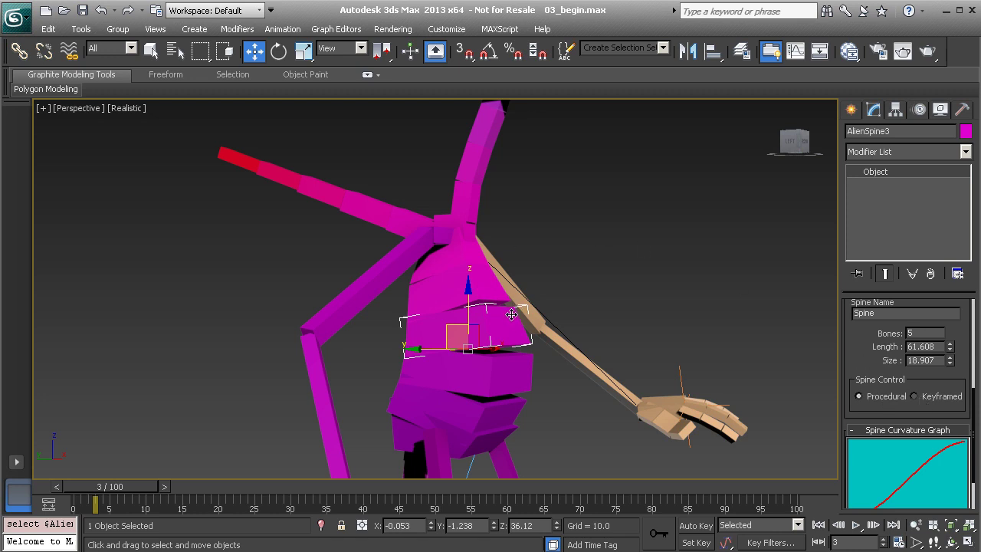
middle_drag(502, 270, 477, 281)
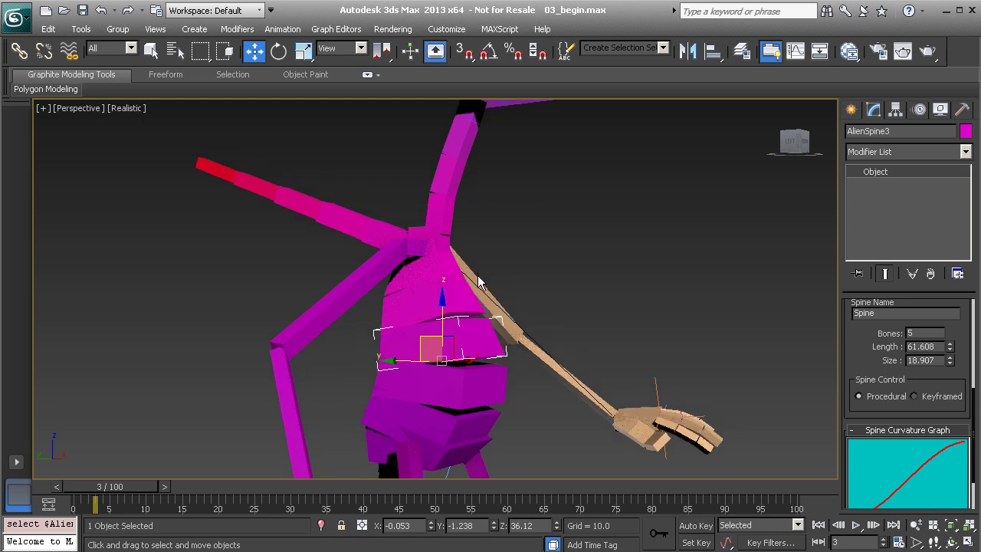
scroll(489, 256, down, 1)
scroll(460, 350, down, 3)
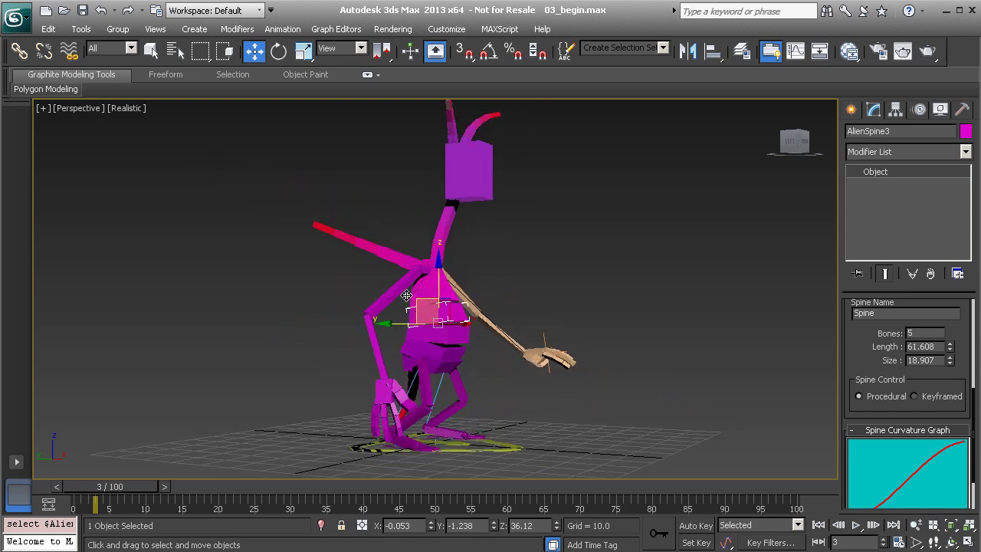
alt+middle_drag(472, 367, 487, 379)
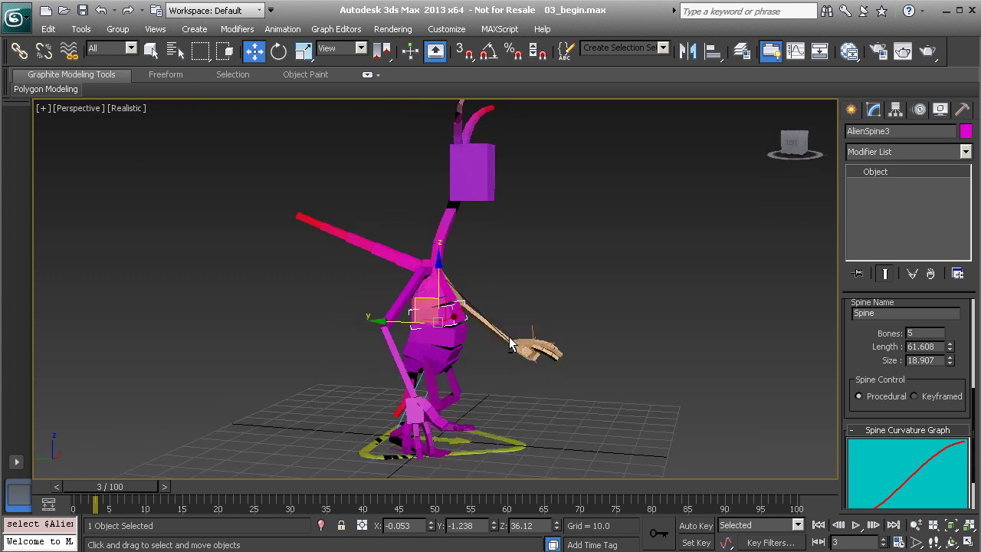
scroll(487, 379, up, 2)
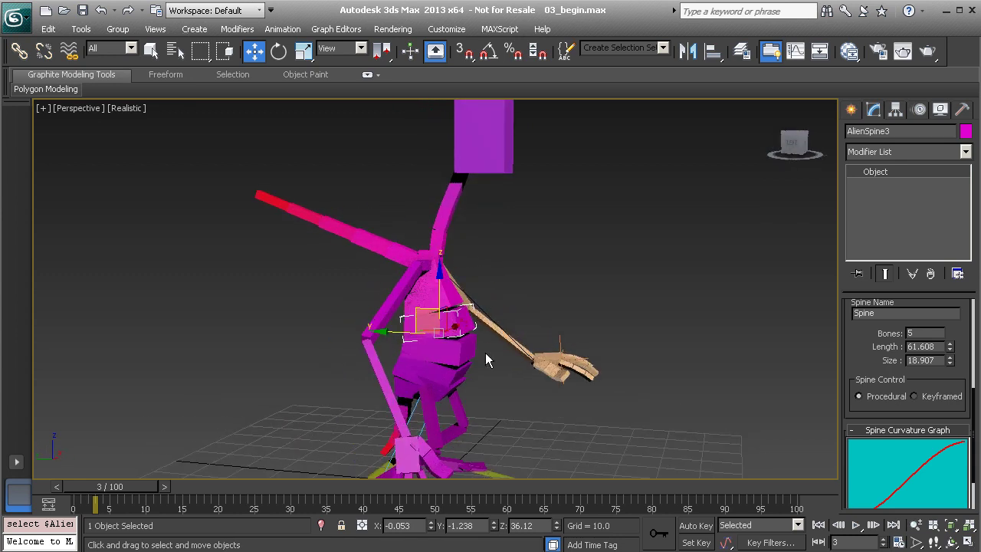
alt+middle_drag(504, 349, 471, 280)
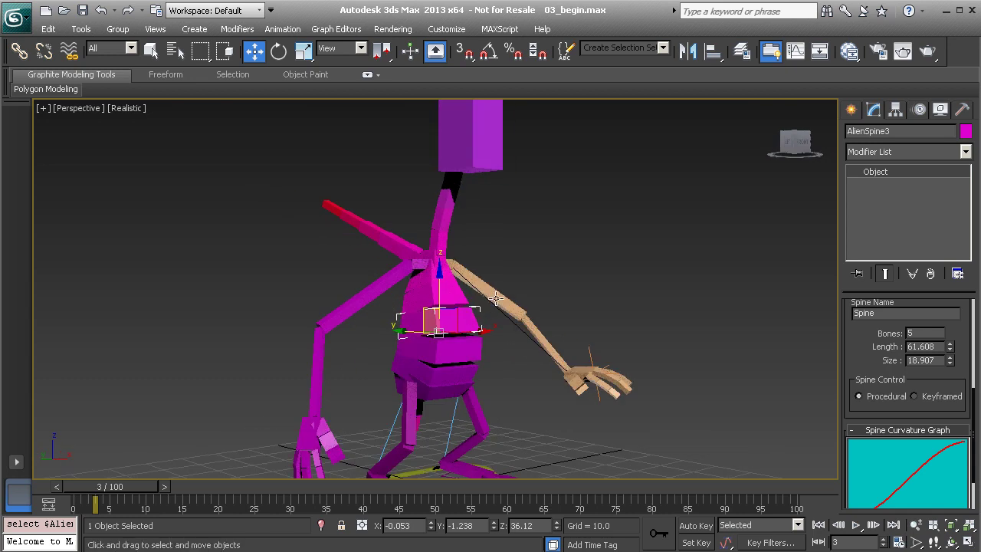
alt+middle_drag(420, 313, 460, 307)
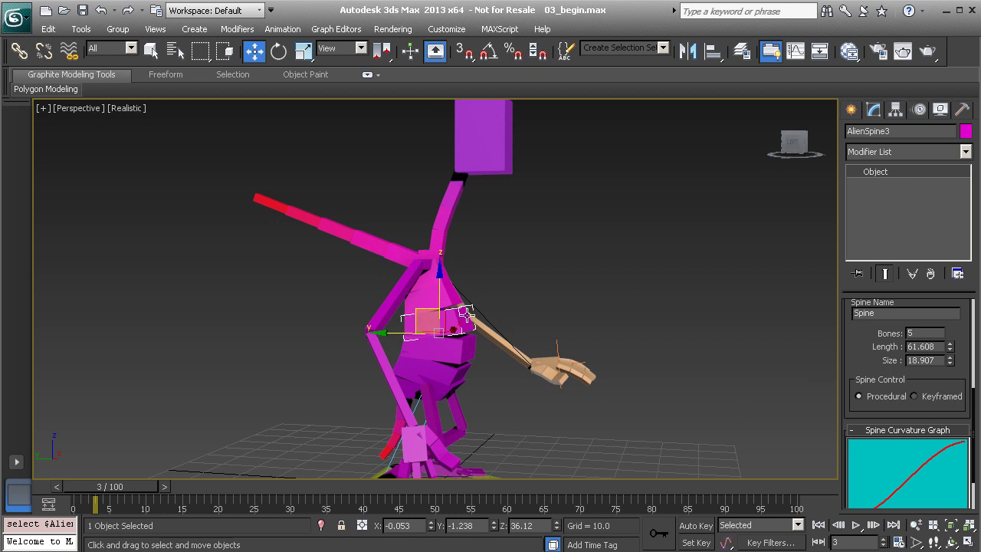
alt+middle_drag(460, 320, 330, 320)
click(915, 395)
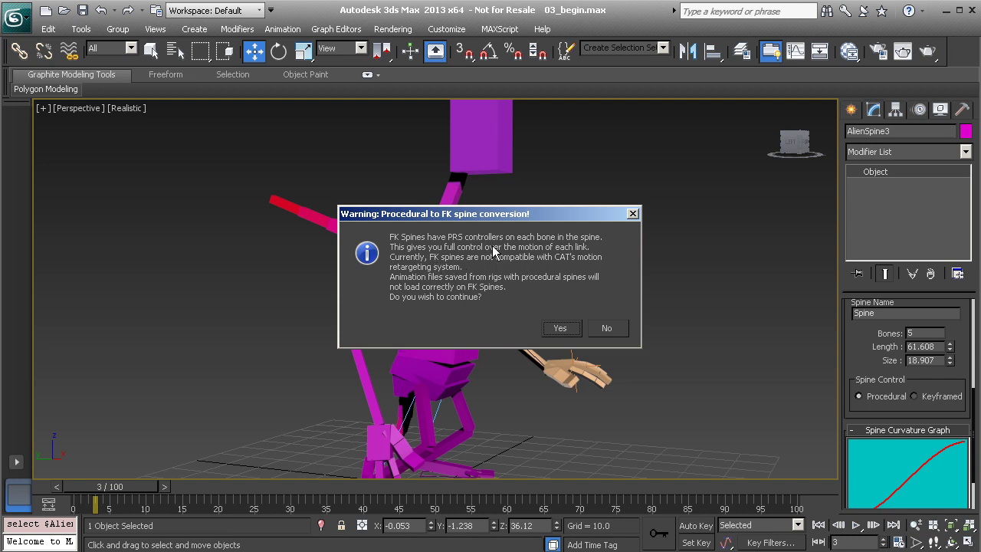
drag(535, 220, 451, 260)
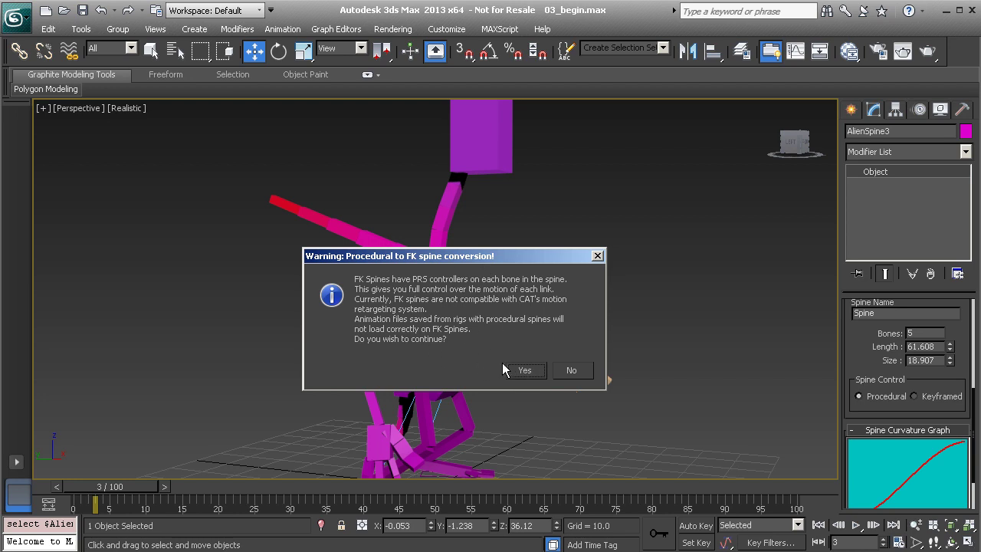
click(520, 369)
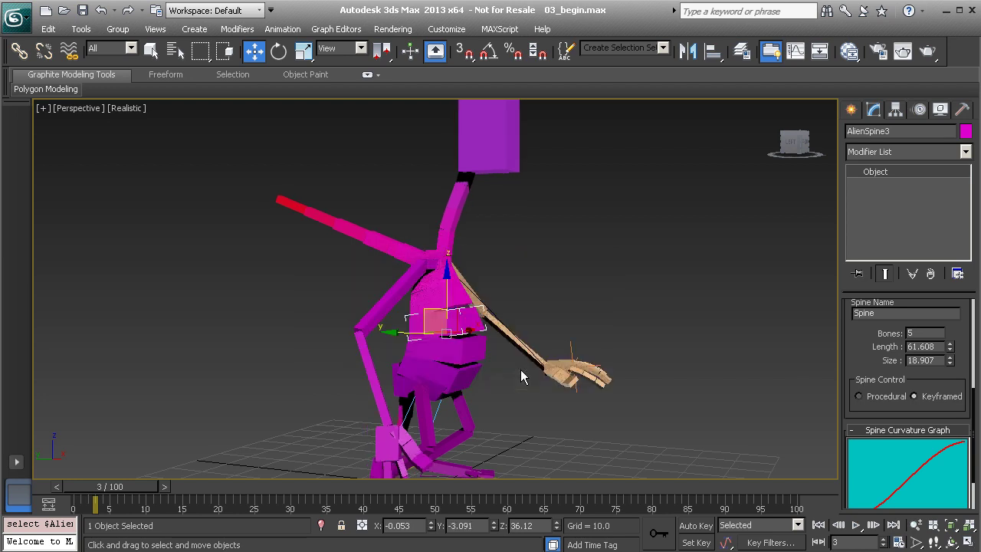
Step: Try rotating individual keyframed torso bones such as AlienSpine3 and AlienSpine4, undoing each rotation
alt+middle_drag(433, 322, 490, 326)
key(e)
drag(493, 293, 491, 312)
key(ctrl+z)
click(510, 282)
click(455, 291)
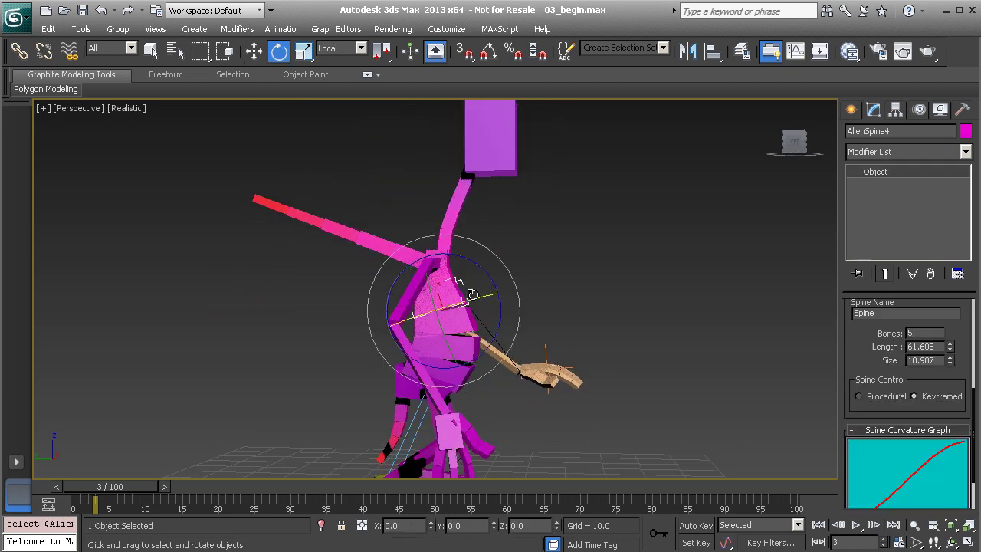
drag(478, 267, 477, 236)
key(ctrl+z)
click(468, 350)
key(ctrl+z)
Step: Rotate the upper torso spine bones individually so the chest and head lean forward
click(462, 315)
click(450, 289)
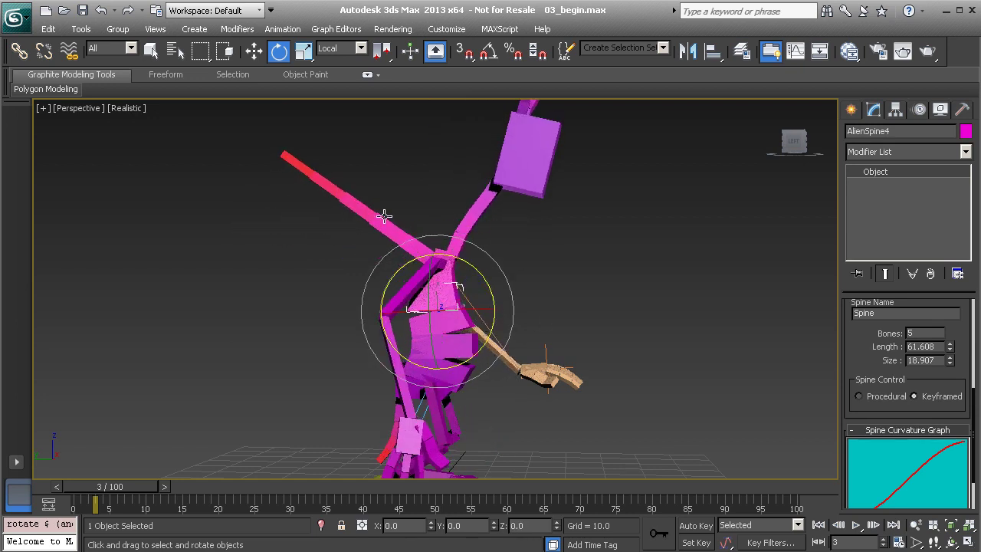
alt+middle_drag(534, 272, 420, 257)
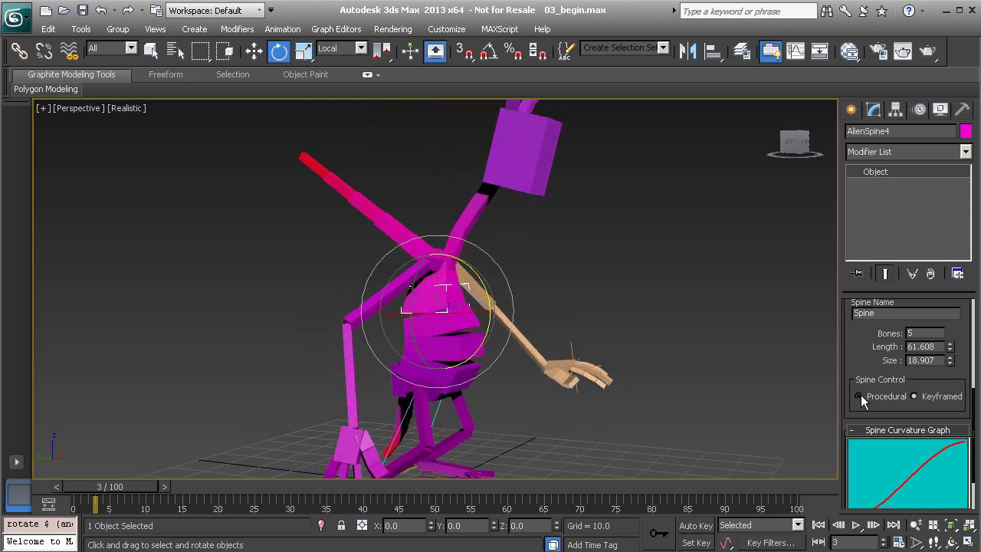
Step: Switch the torso spine's Spine Control to Procedural and move the ribcage backward along the Y axis
click(860, 395)
click(457, 274)
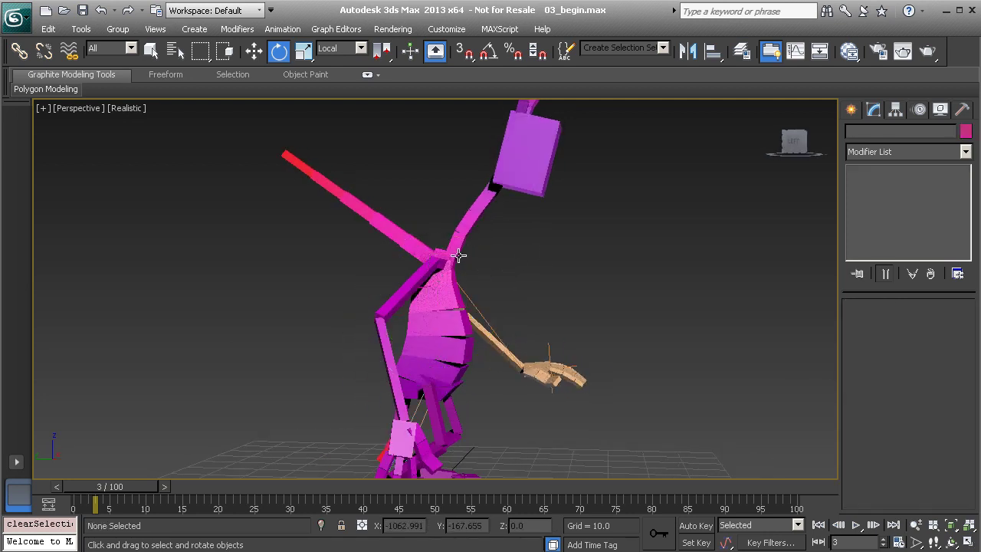
click(462, 272)
key(w)
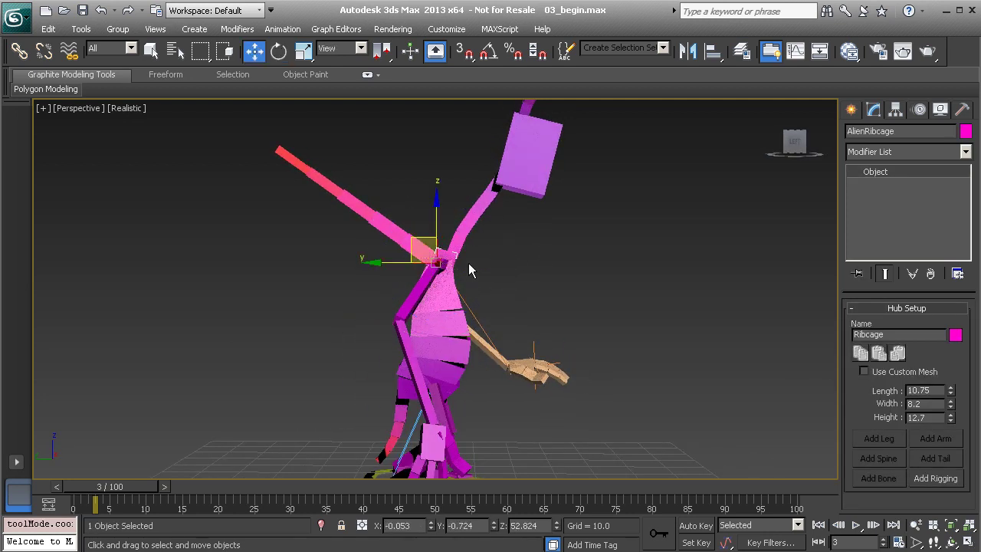
drag(414, 244, 376, 248)
alt+middle_drag(376, 248, 360, 276)
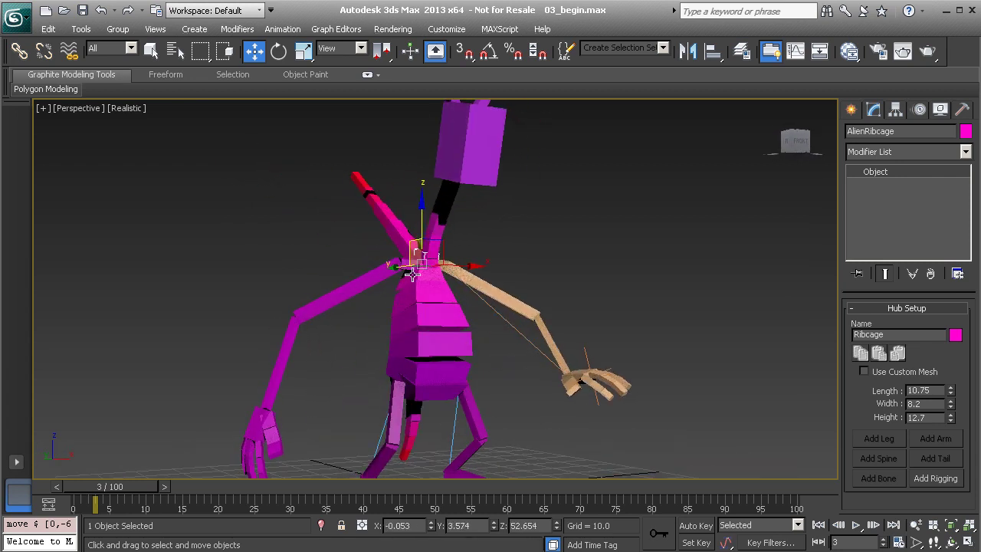
Step: Try rotating the ribcage to twist the procedural spine, and undo the rotation
key(e)
drag(438, 260, 372, 258)
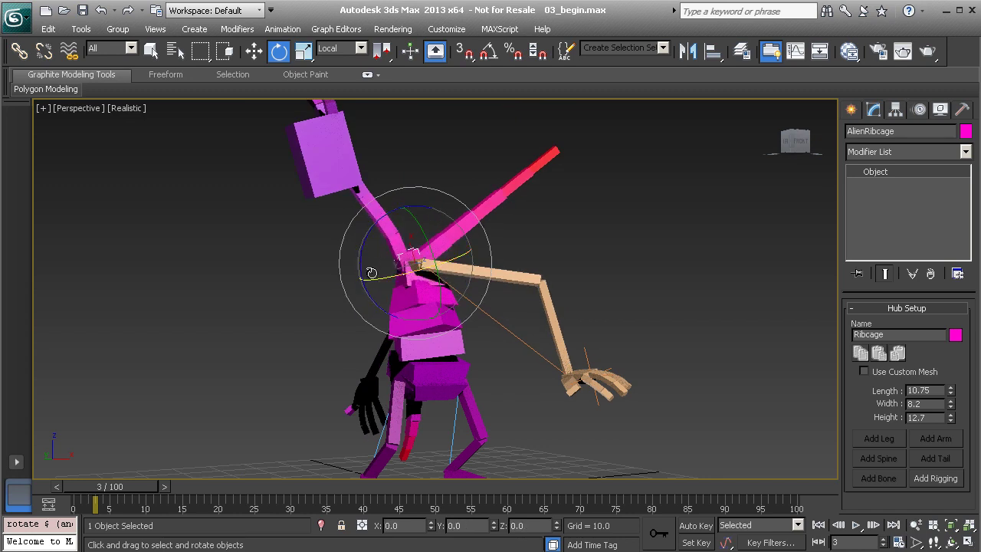
key(ctrl+z)
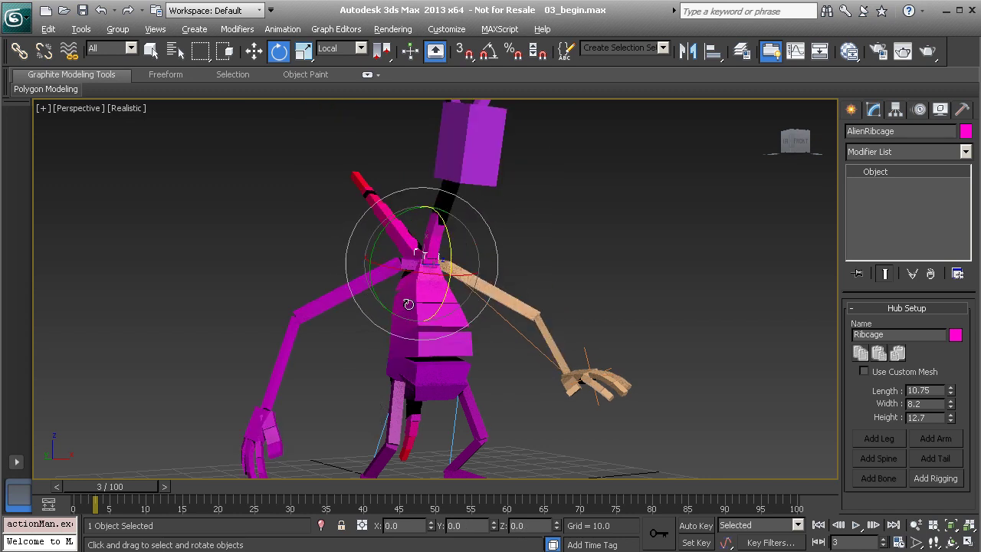
Step: Deselect everything and examine the full rig's spine and arm pose from the front and sides
alt+middle_drag(406, 301, 427, 289)
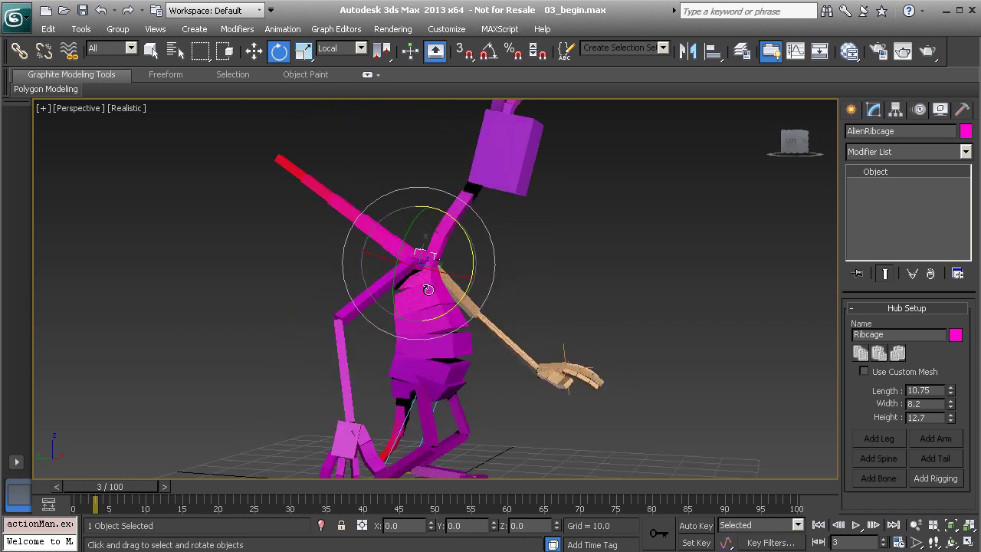
click(522, 280)
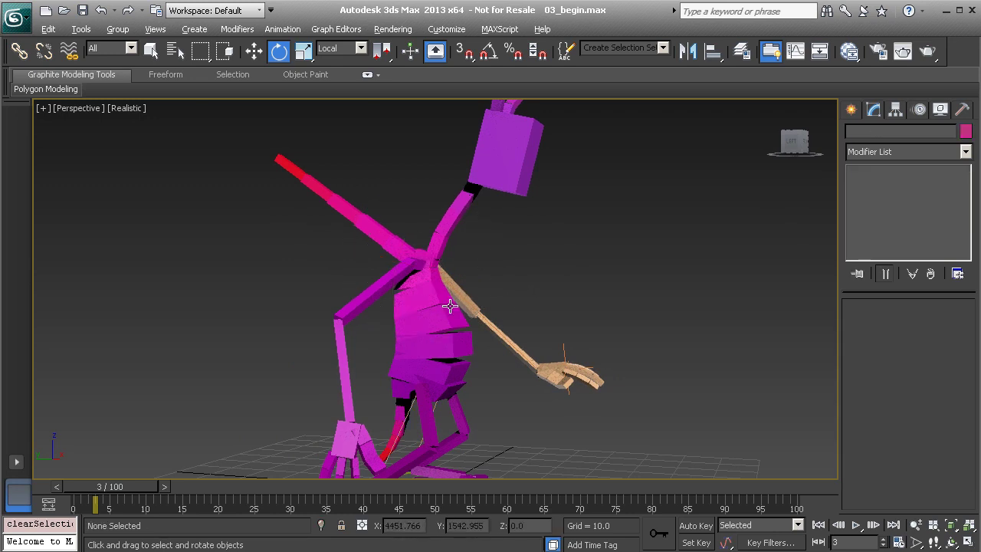
alt+middle_drag(449, 306, 410, 311)
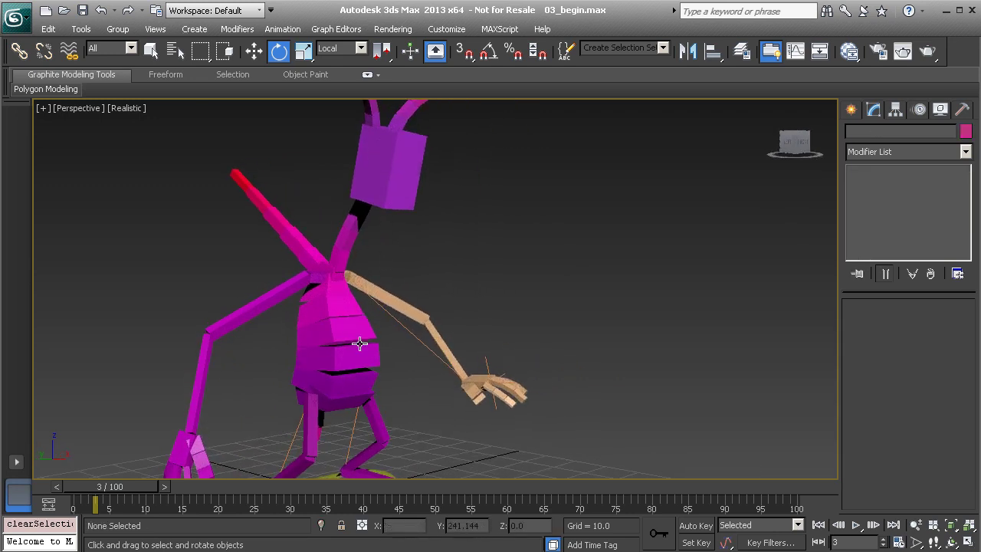
alt+middle_drag(292, 282, 423, 315)
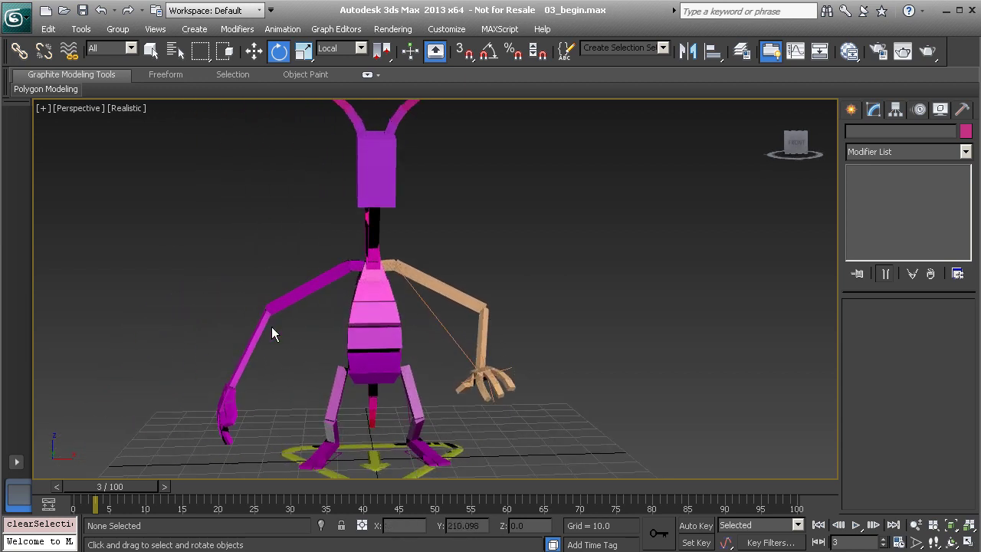
alt+middle_drag(281, 396, 396, 357)
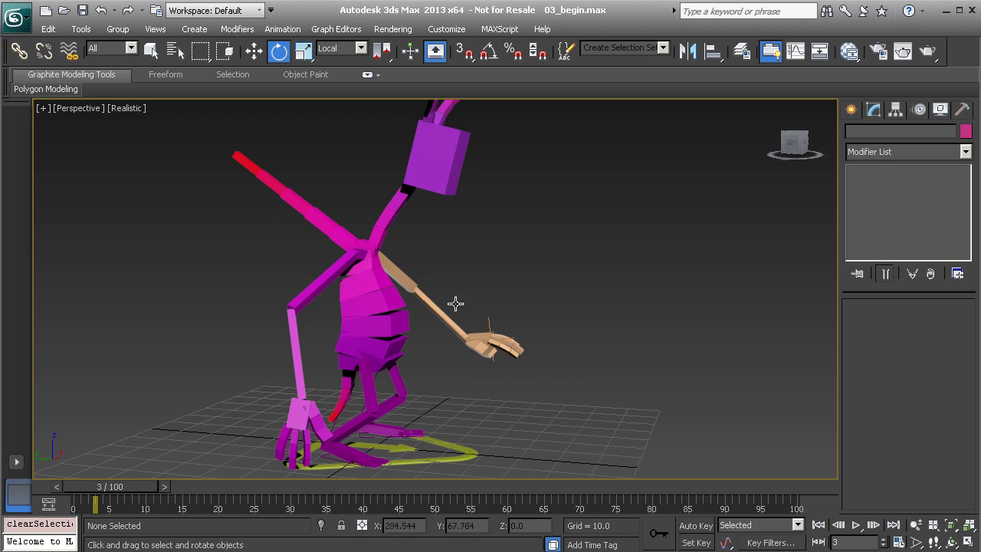
alt+middle_drag(519, 368, 498, 325)
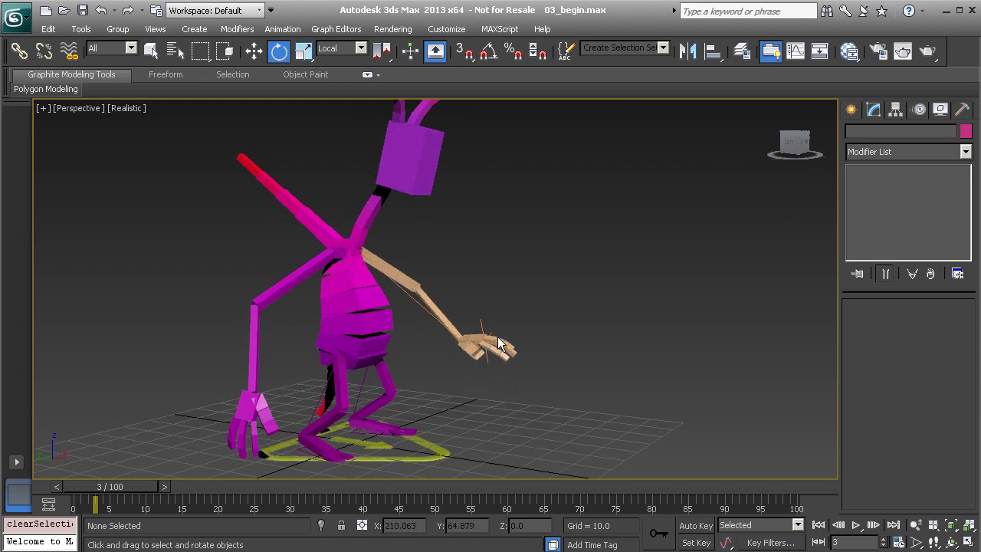
alt+middle_drag(481, 370, 459, 334)
mouse_move(496, 293)
alt+middle_down()
mouse_move(455, 305)
mouse_move(483, 307)
alt+middle_up()
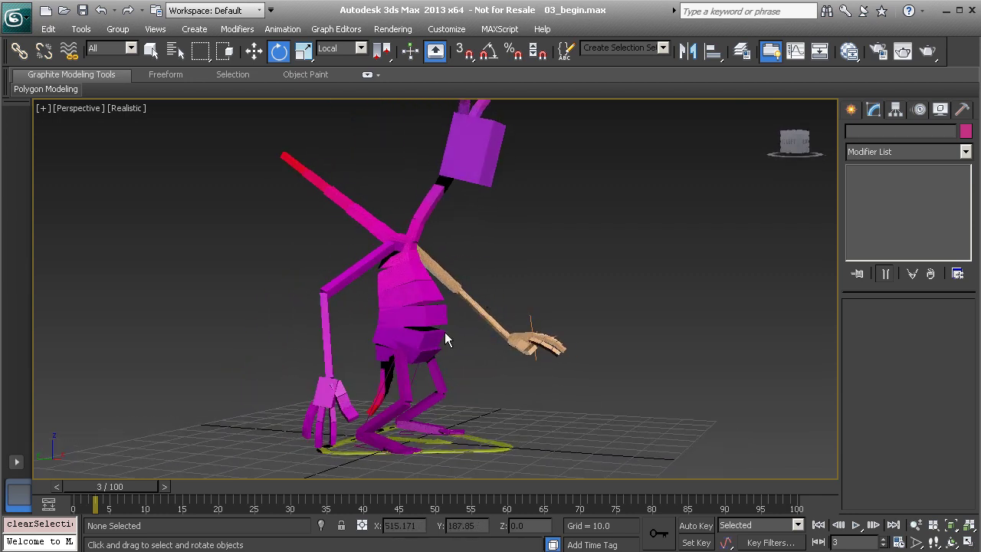